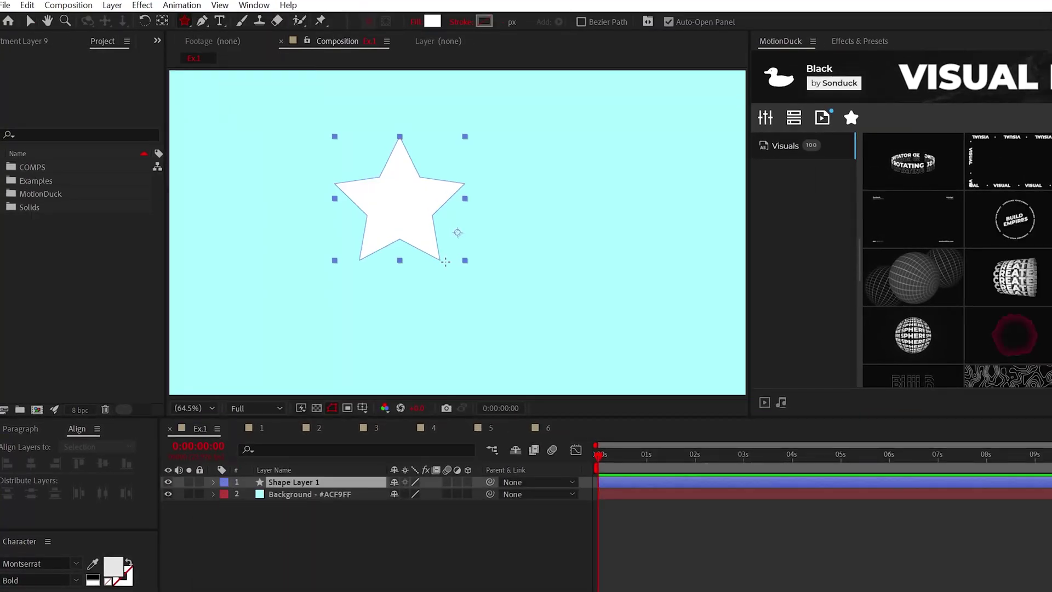
Draw a star, raise its Points to 20, then select Shape Layer 1 (the wave)
{"action": "left_click_drag", "start_coordinate": [446, 261], "coordinate": [472, 297]}
{"action": "left_click", "coordinate": [237, 506]}
{"action": "left_click", "coordinate": [251, 518]}
{"action": "left_click_drag", "start_coordinate": [393, 544], "coordinate": [411, 544]}
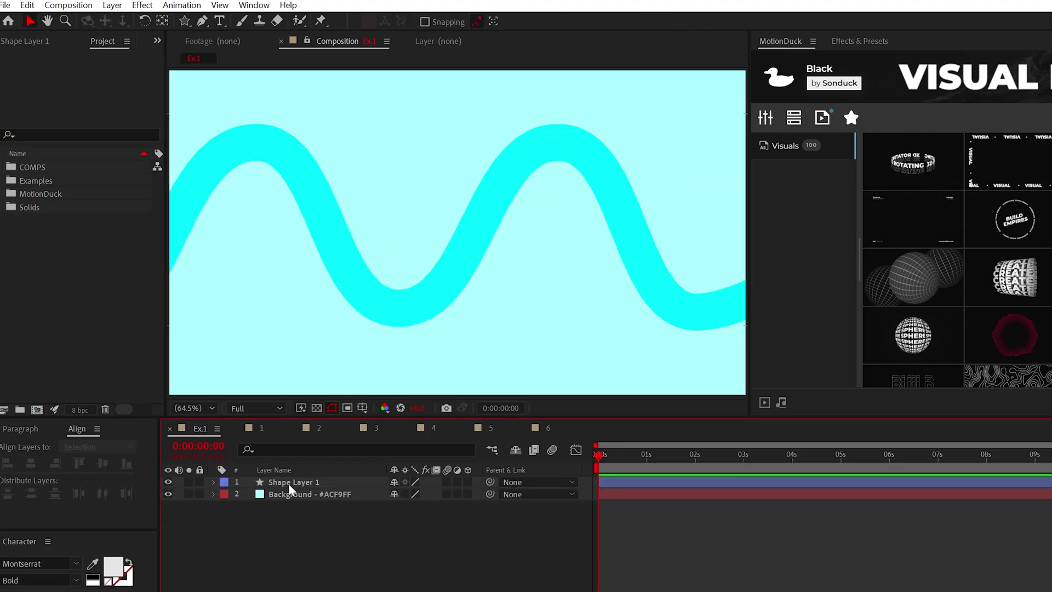
{"action": "left_click", "coordinate": [300, 482]}
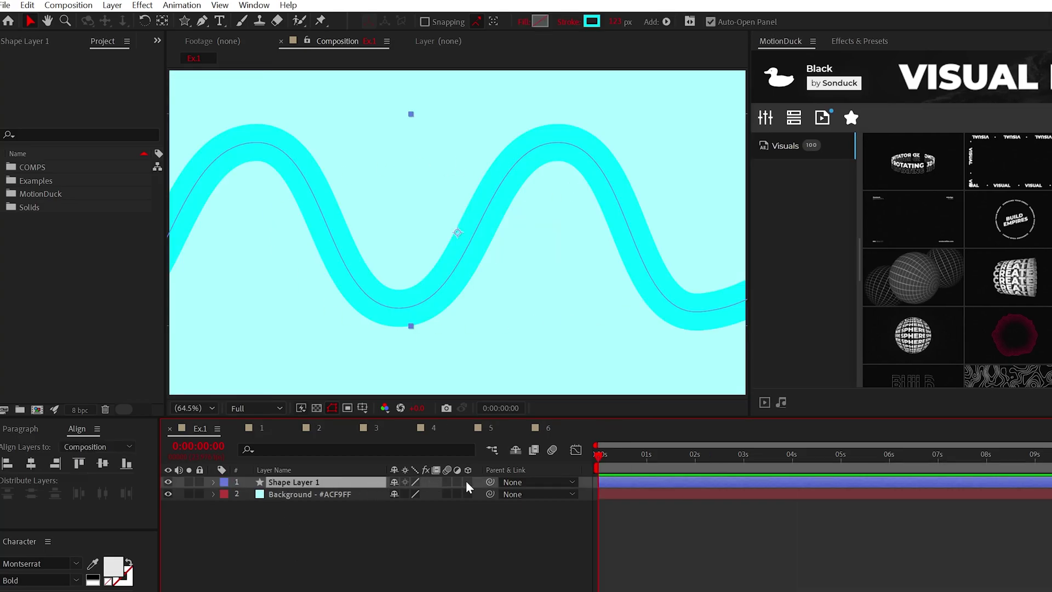
Make the wave layer 3D, switch to the Cinema 4D renderer, and extrude it 360 deep
{"action": "left_click", "coordinate": [467, 481]}
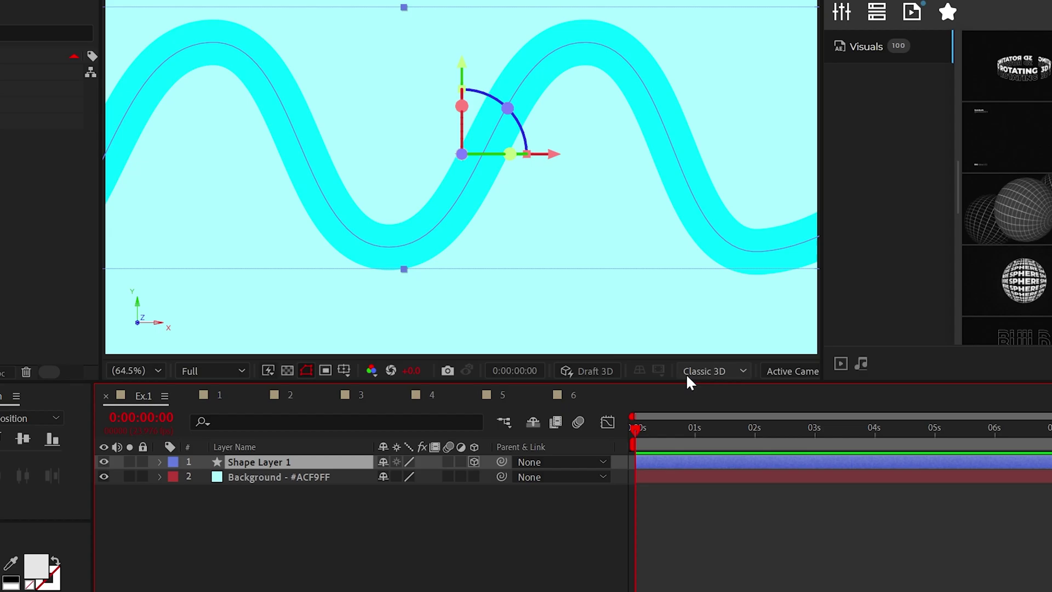
{"action": "left_click", "coordinate": [687, 372]}
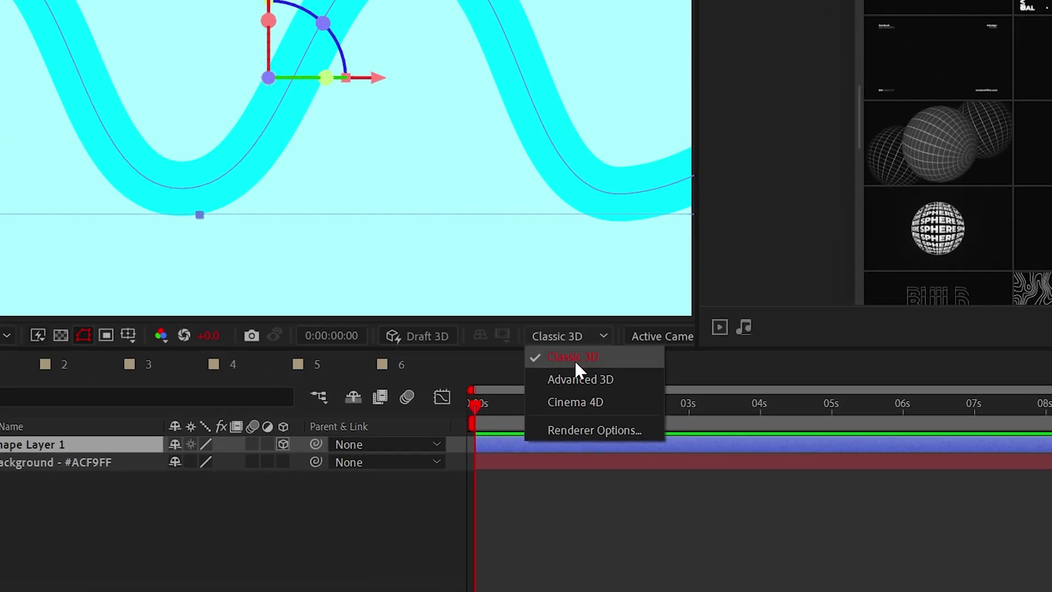
{"action": "left_click", "coordinate": [626, 403]}
{"action": "left_click", "coordinate": [189, 403]}
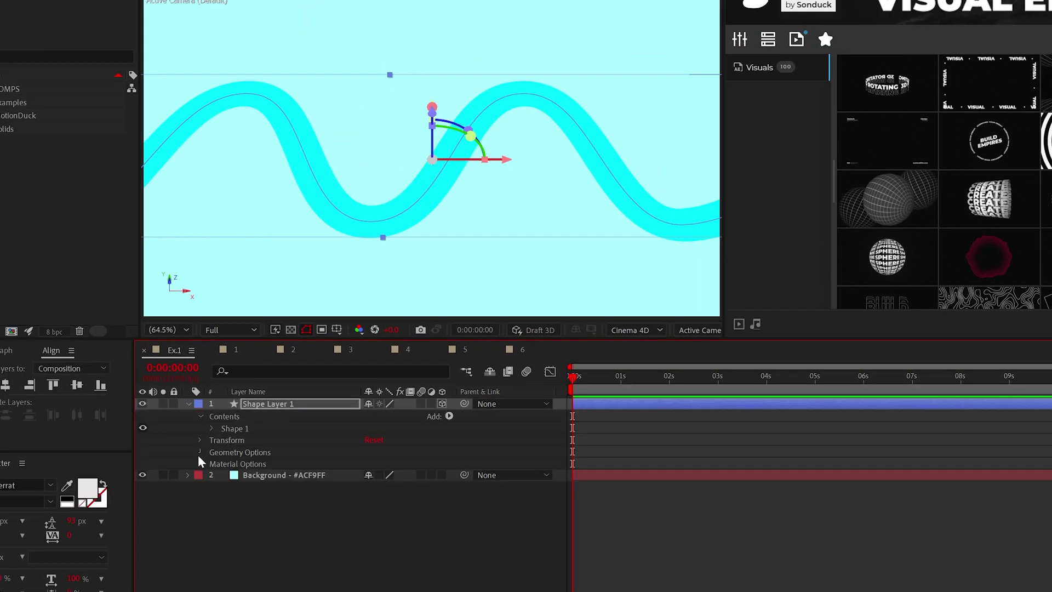
{"action": "left_click", "coordinate": [199, 452]}
{"action": "left_click_drag", "start_coordinate": [373, 501], "coordinate": [367, 532]}
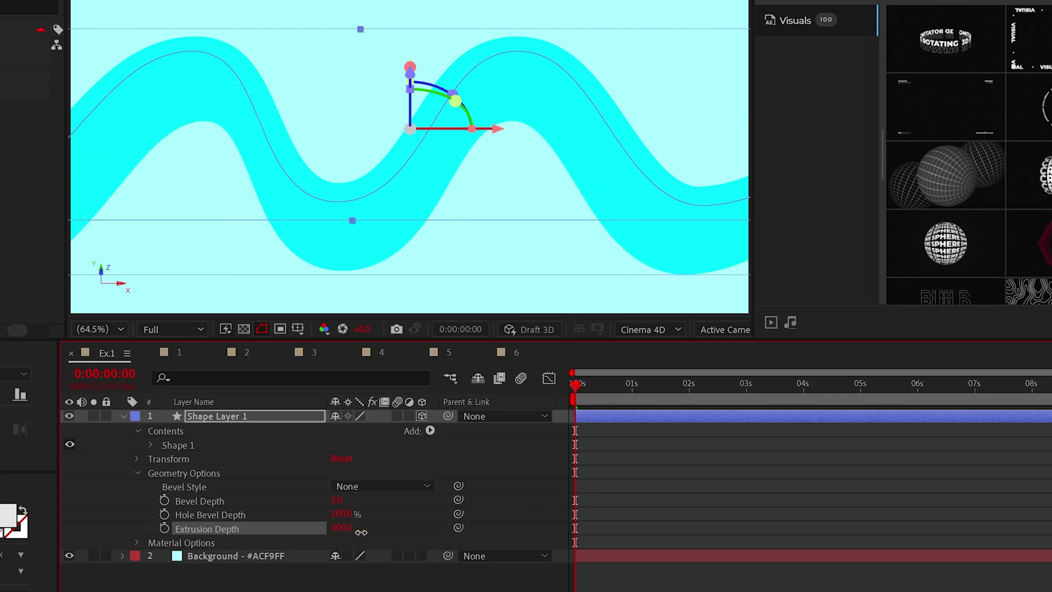
Add a point light to the scene, then delete it
{"action": "key", "text": "ctrl+shift+a"}
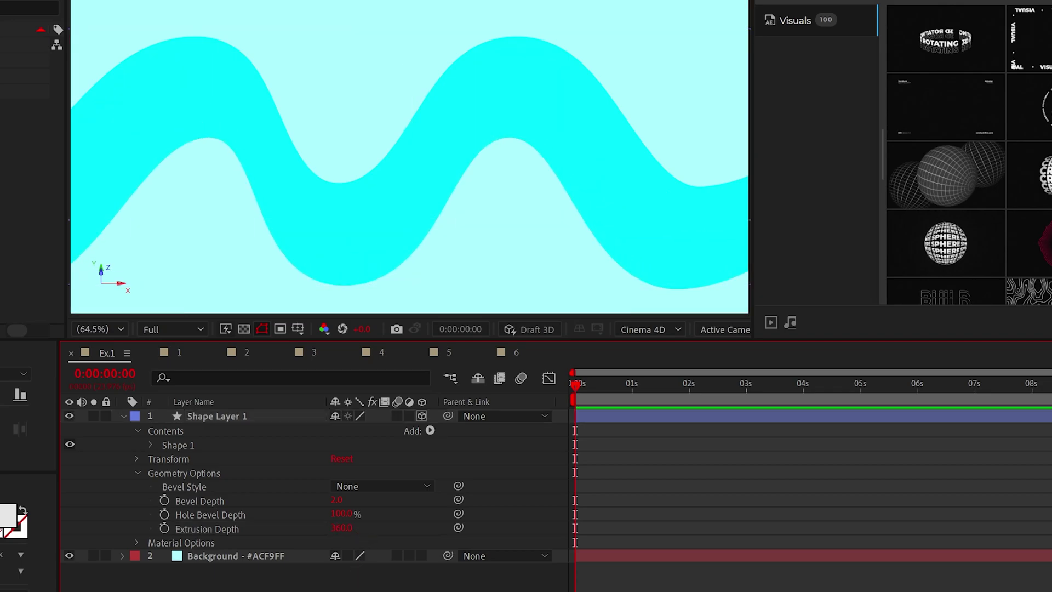
{"action": "key", "text": "ctrl+alt+shift+l"}
{"action": "key", "text": "Return"}
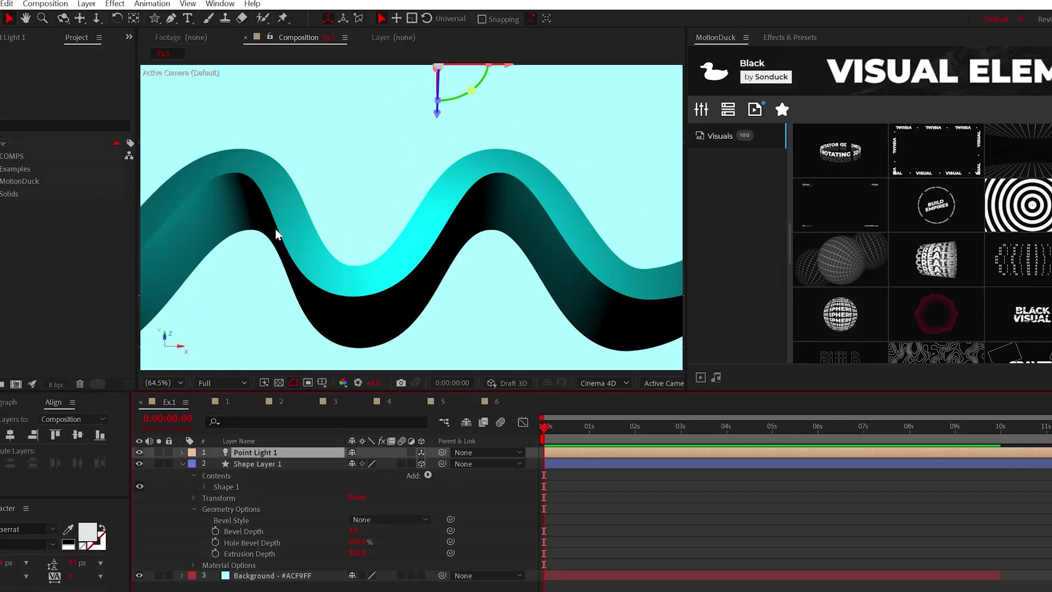
{"action": "key", "text": "Delete"}
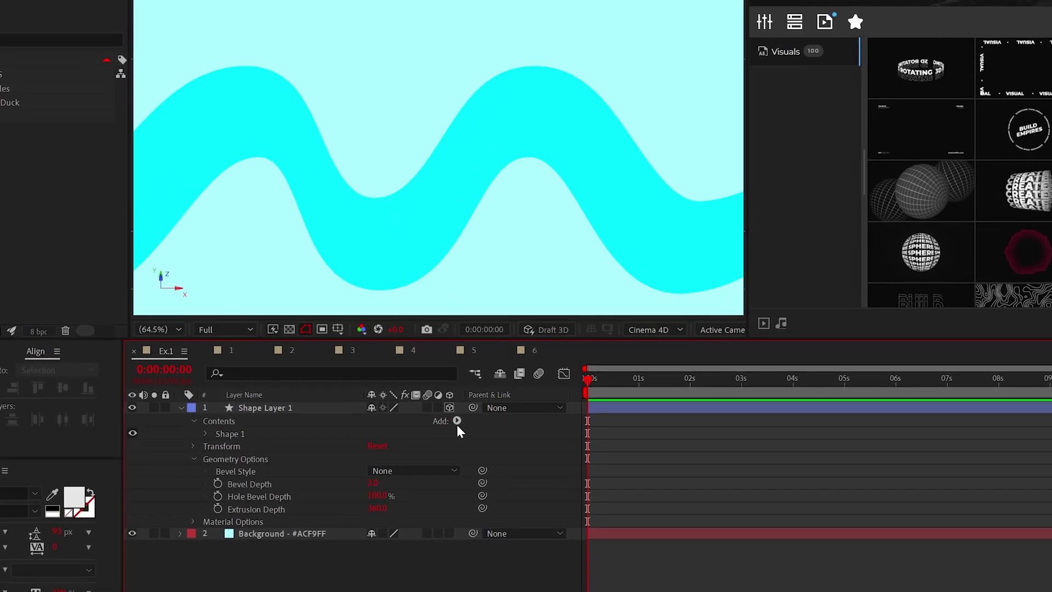
Add a Side Color to the wave, sampled from its cyan and darkened to teal #07D4E3
{"action": "left_click", "coordinate": [428, 464]}
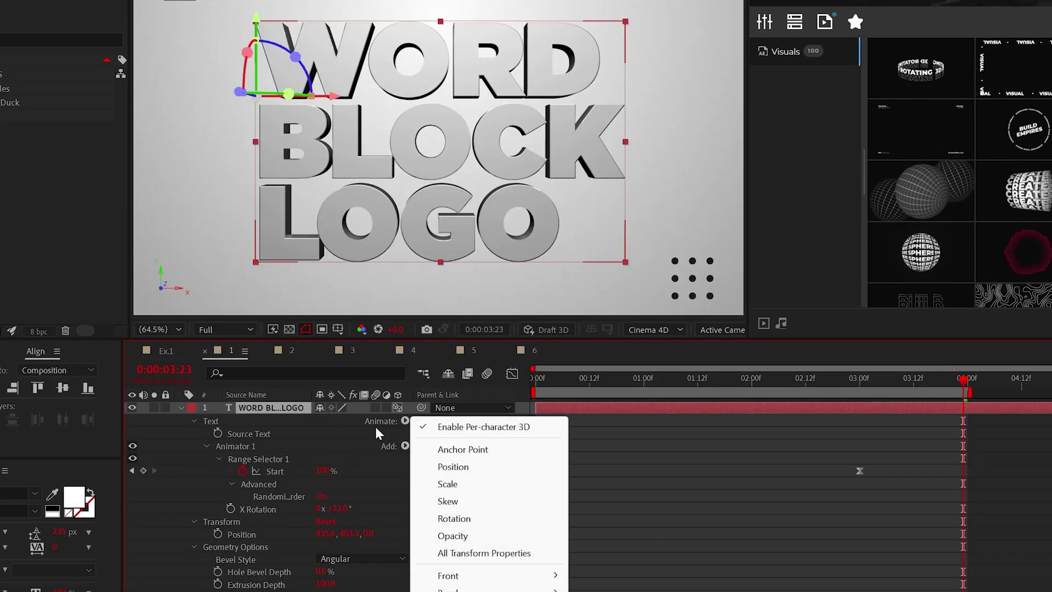
{"action": "left_click", "coordinate": [374, 427]}
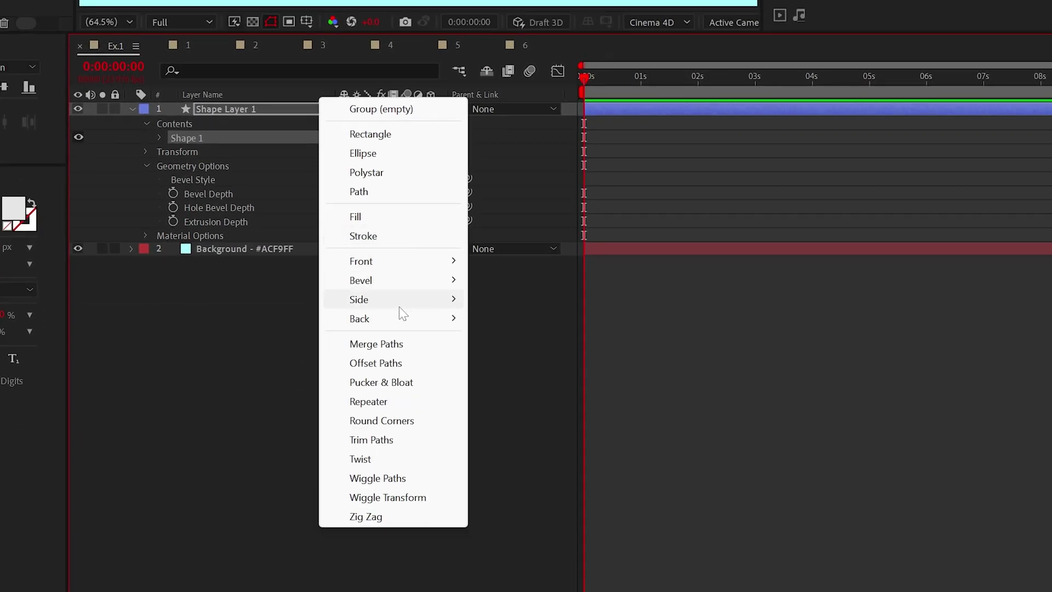
{"action": "mouse_move", "coordinate": [413, 305]}
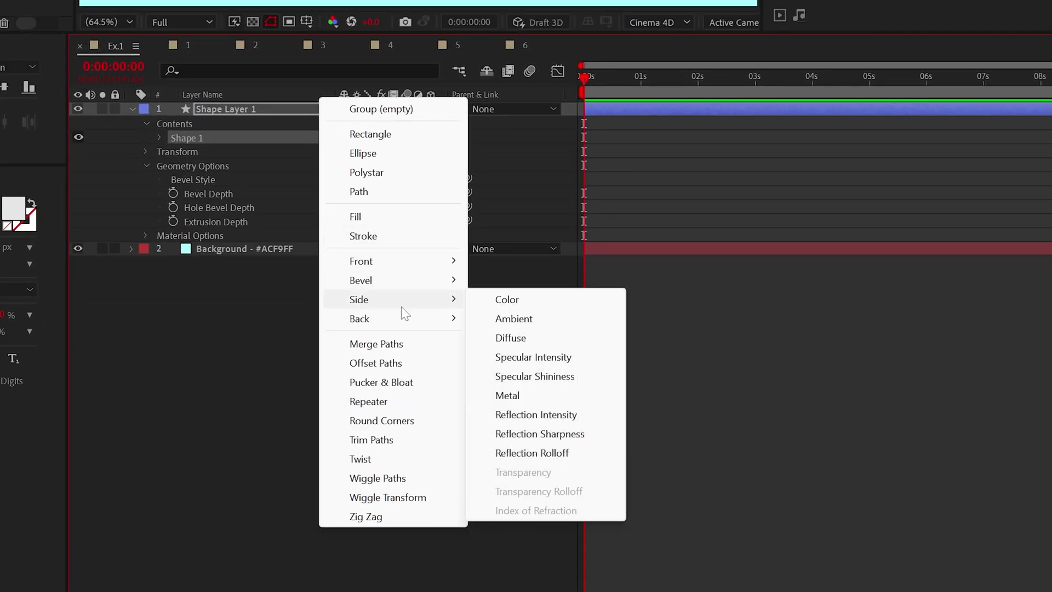
{"action": "left_click", "coordinate": [583, 301]}
{"action": "left_click", "coordinate": [352, 233]}
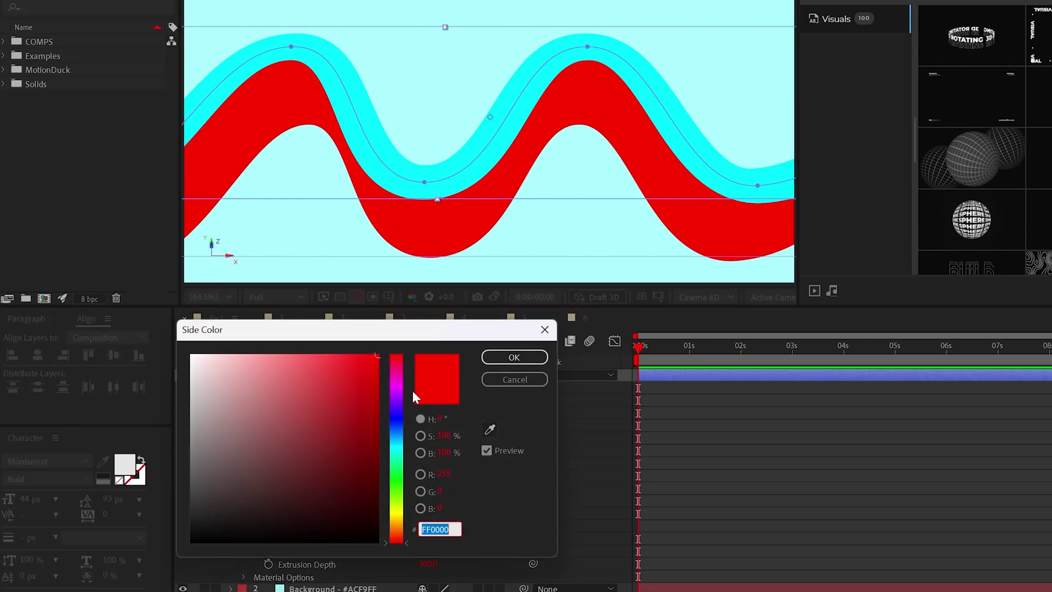
{"action": "left_click", "coordinate": [489, 429]}
{"action": "left_click", "coordinate": [429, 168]}
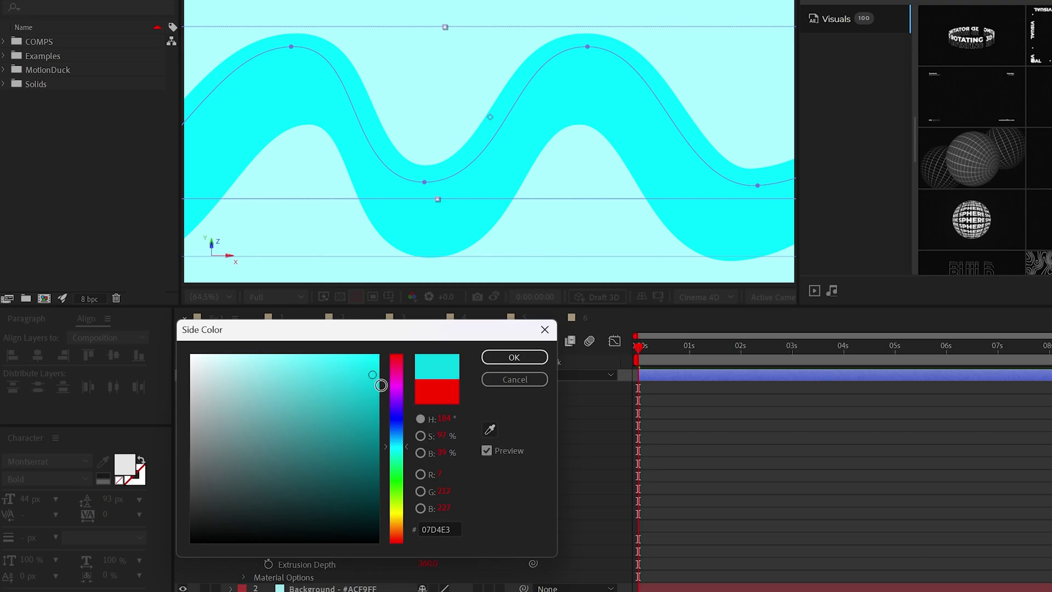
{"action": "left_click_drag", "start_coordinate": [383, 388], "coordinate": [396, 399]}
{"action": "key", "text": "Return"}
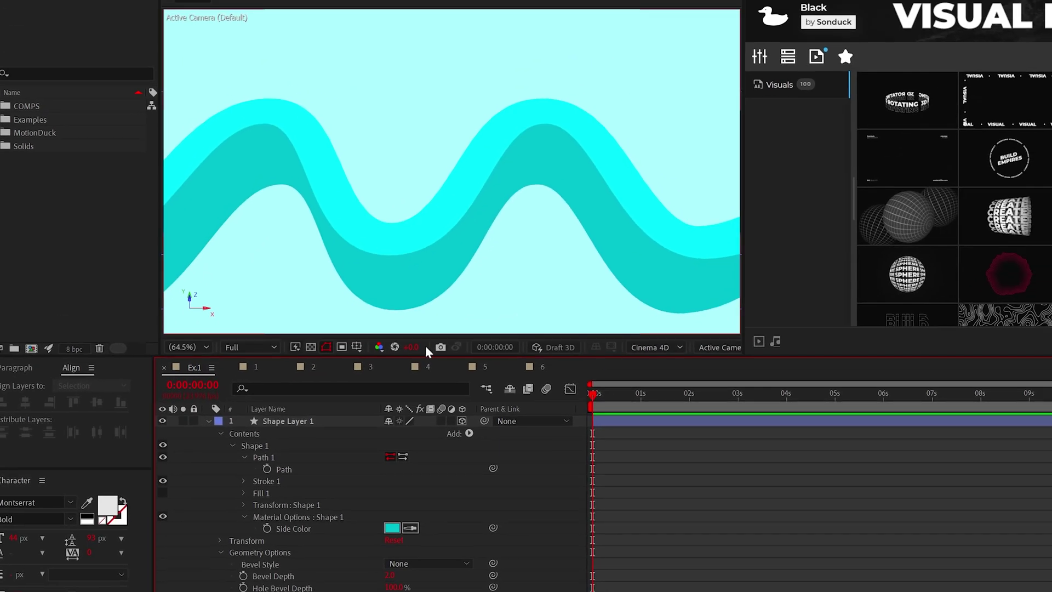
Add Trim Paths and keyframe End from 0% to 100% over 4 seconds, previewing the draw-on
{"action": "left_click", "coordinate": [221, 552]}
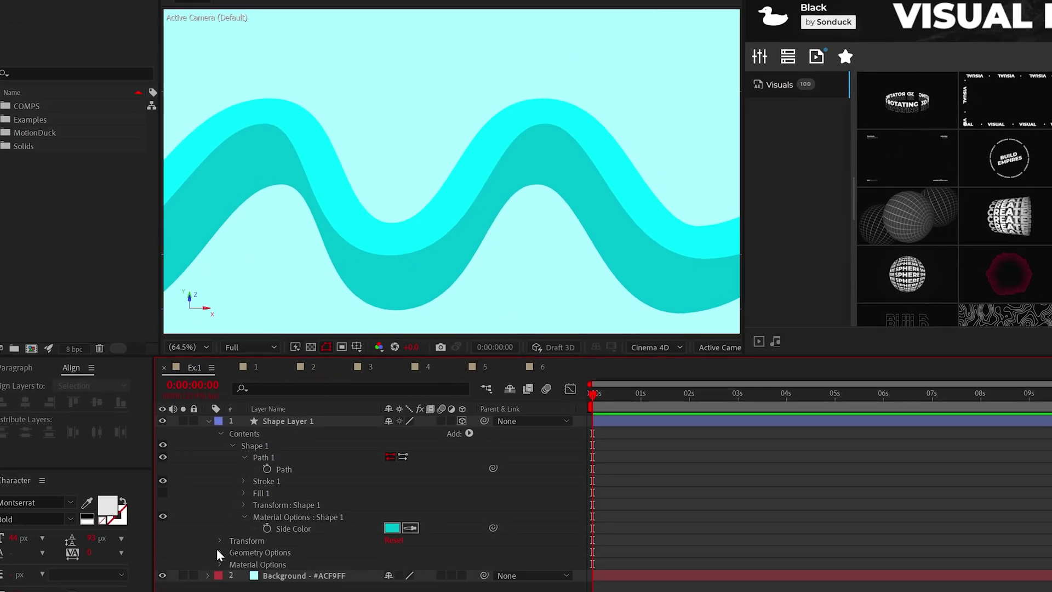
{"action": "left_click", "coordinate": [242, 457]}
{"action": "left_click", "coordinate": [231, 446]}
{"action": "left_click", "coordinate": [469, 433]}
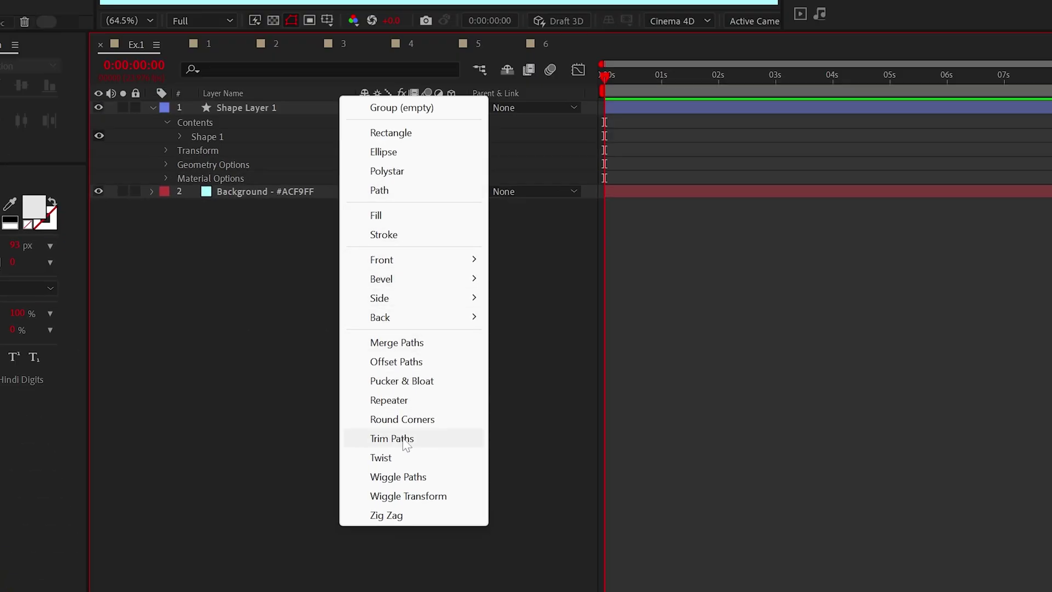
{"action": "left_click", "coordinate": [406, 441]}
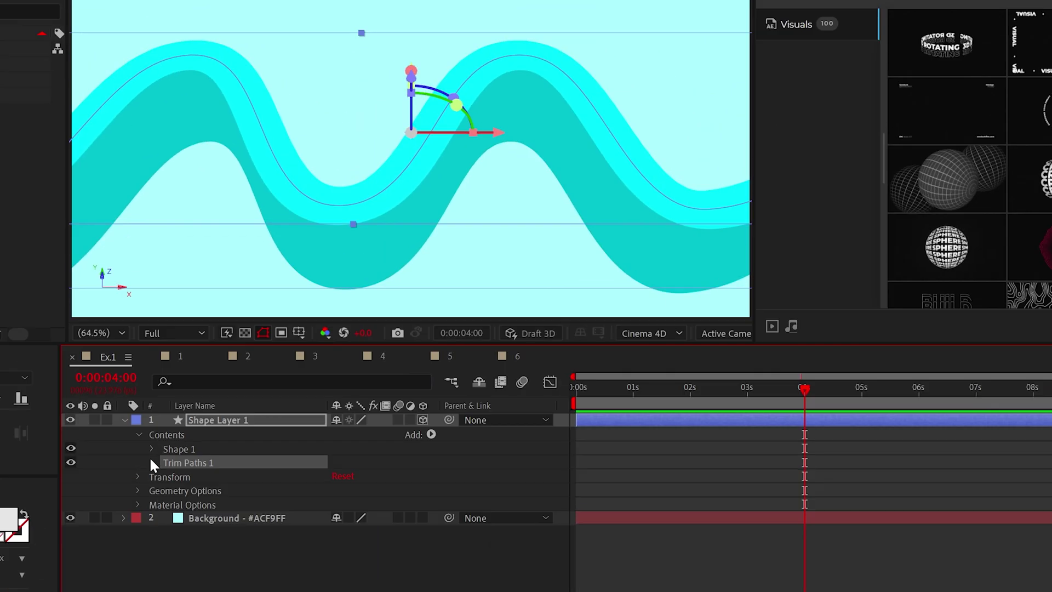
{"action": "left_click", "coordinate": [182, 150]}
{"action": "left_click", "coordinate": [179, 490]}
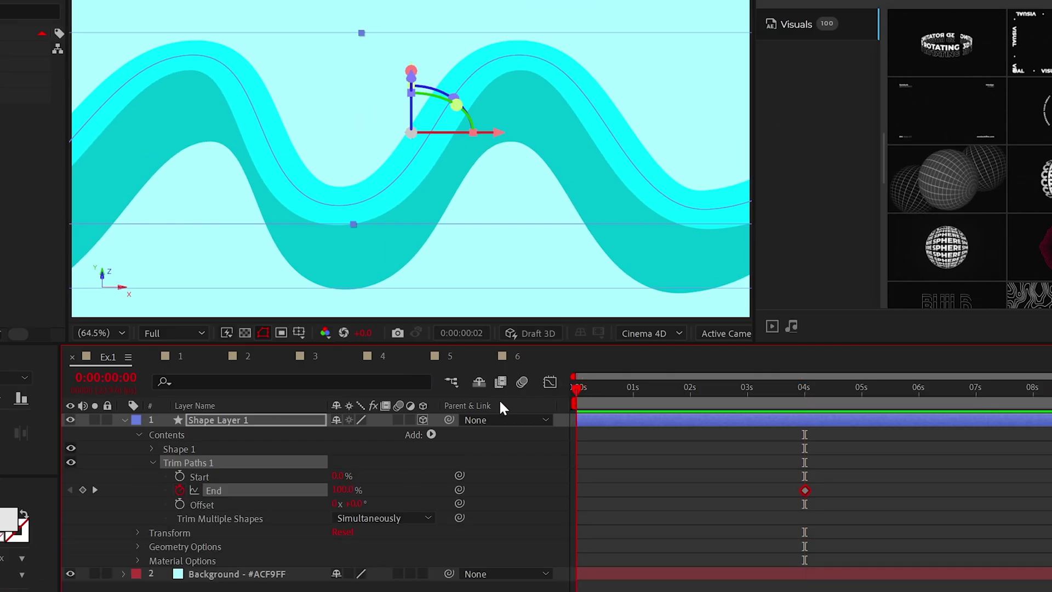
{"action": "type", "text": "0"}
{"action": "key", "text": "Return"}
{"action": "key", "text": "space"}
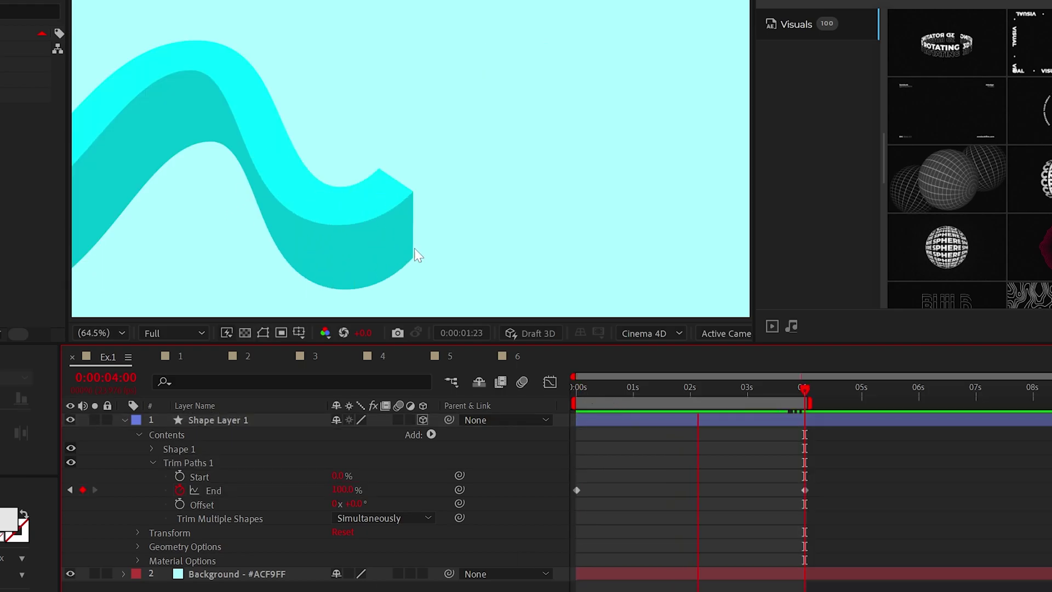
{"action": "key", "text": "space"}
Expand Stroke 1 in Shape 1 and bring up its Line Cap choices
{"action": "left_click", "coordinate": [151, 462]}
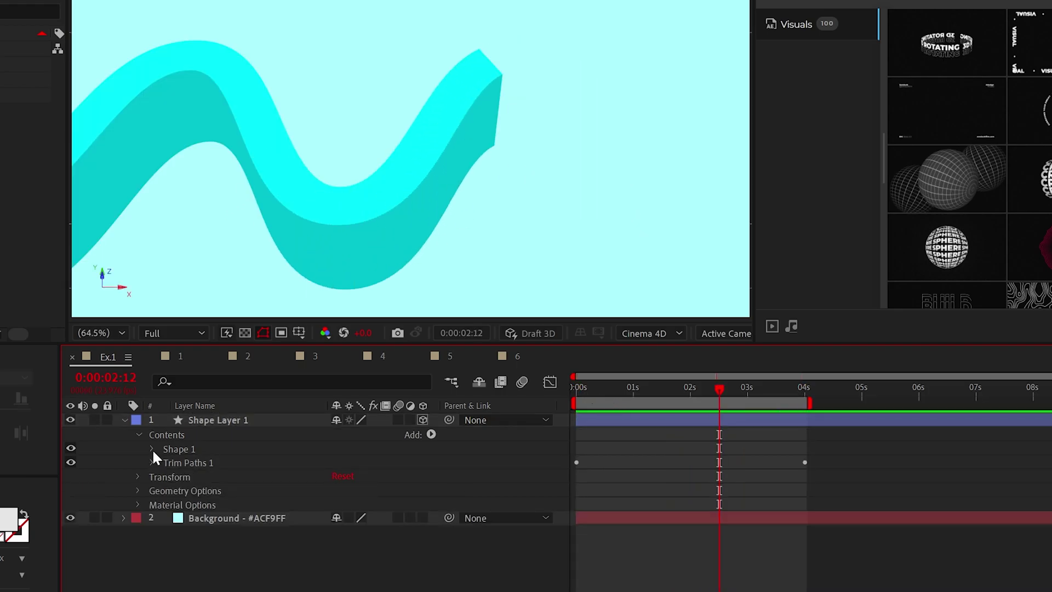
{"action": "left_click", "coordinate": [152, 449]}
{"action": "left_click", "coordinate": [166, 476]}
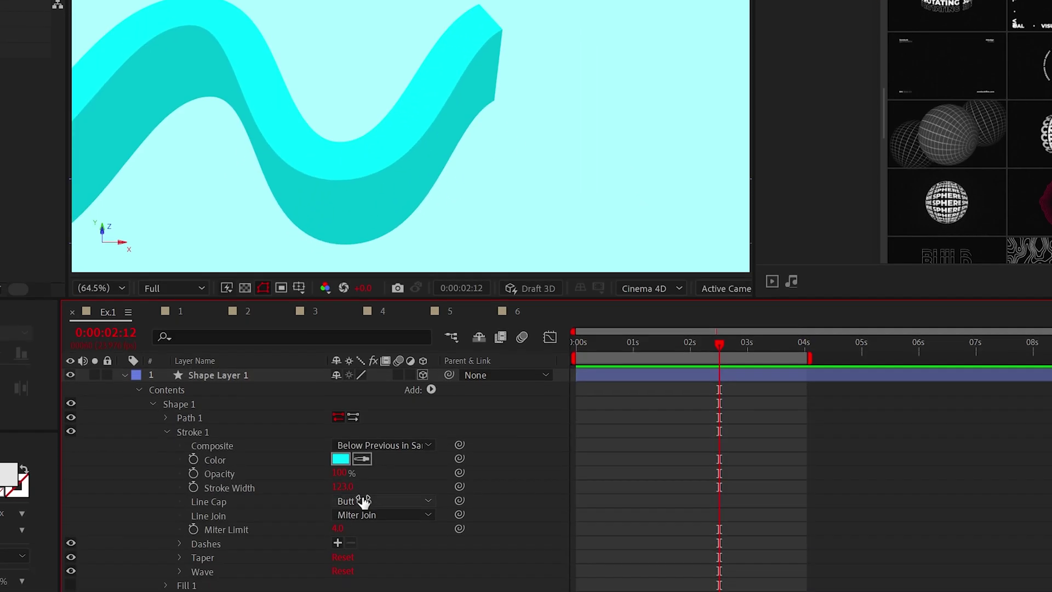
{"action": "left_click", "coordinate": [363, 501]}
Set Stroke 1's line cap to Round Cap and preview the animation
{"action": "left_click", "coordinate": [383, 537]}
{"action": "key", "text": "space"}
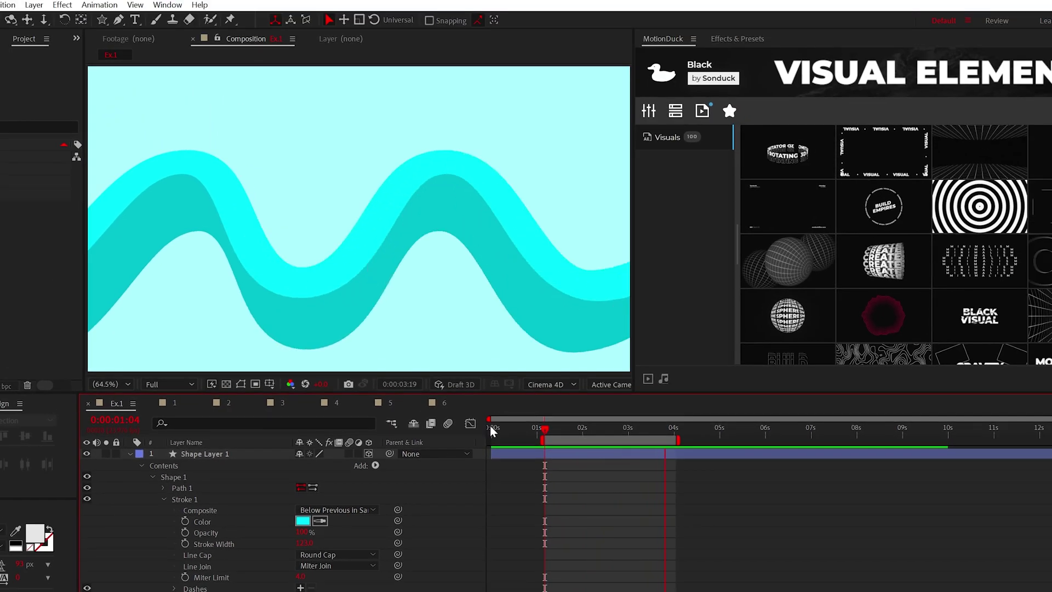
{"action": "left_click", "coordinate": [131, 453]}
Duplicate Shape Layer 1 and show the copy's Position to offset it
{"action": "left_click", "coordinate": [176, 454]}
{"action": "key", "text": "ctrl+d"}
{"action": "key", "text": "p"}
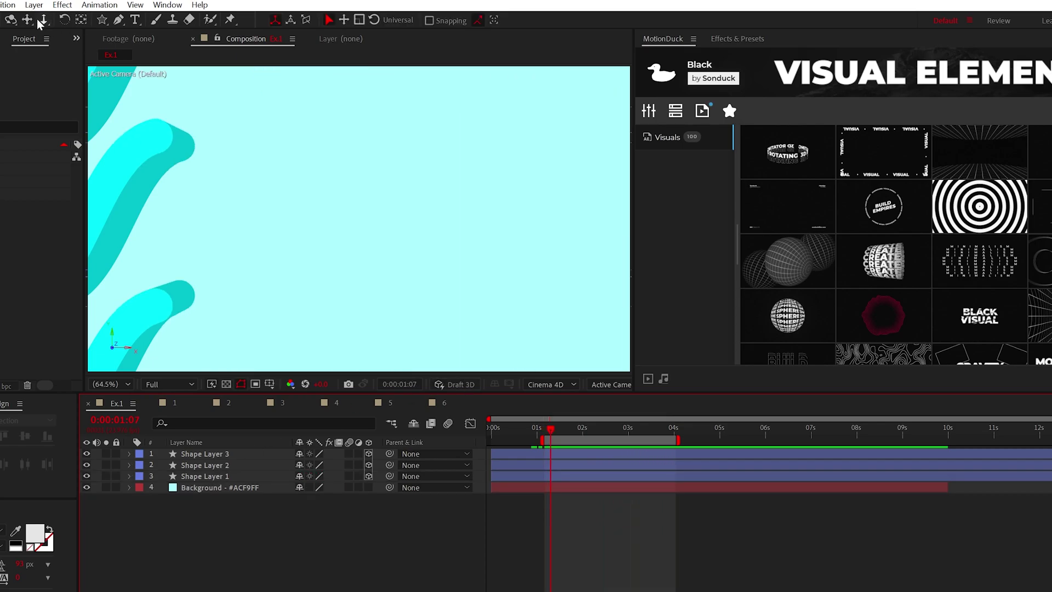
Add a new Null Object layer to the composition
{"action": "left_click", "coordinate": [34, 5]}
{"action": "mouse_move", "coordinate": [51, 17]}
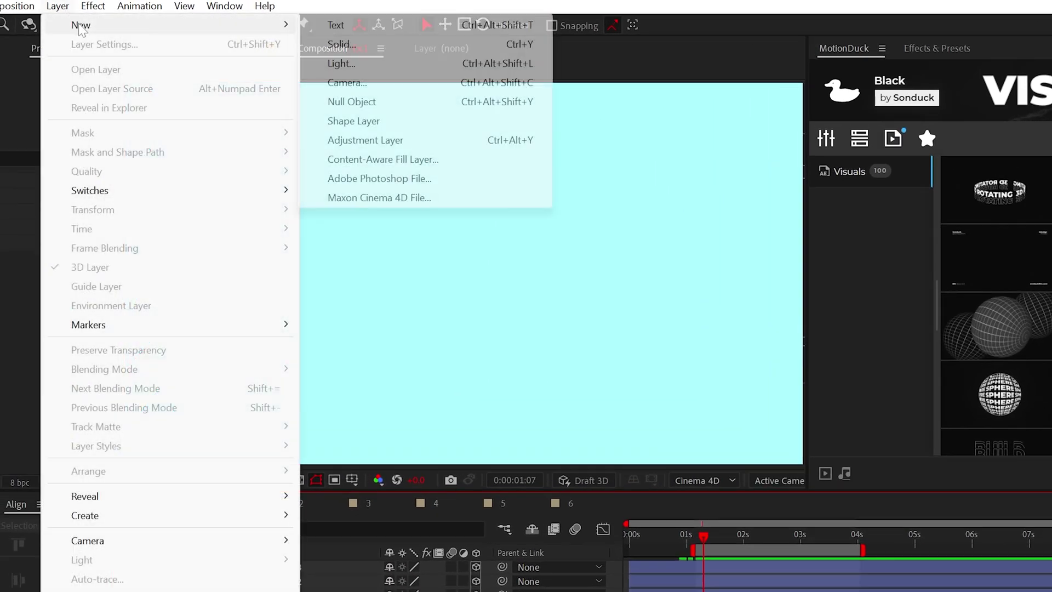
{"action": "left_click", "coordinate": [268, 82]}
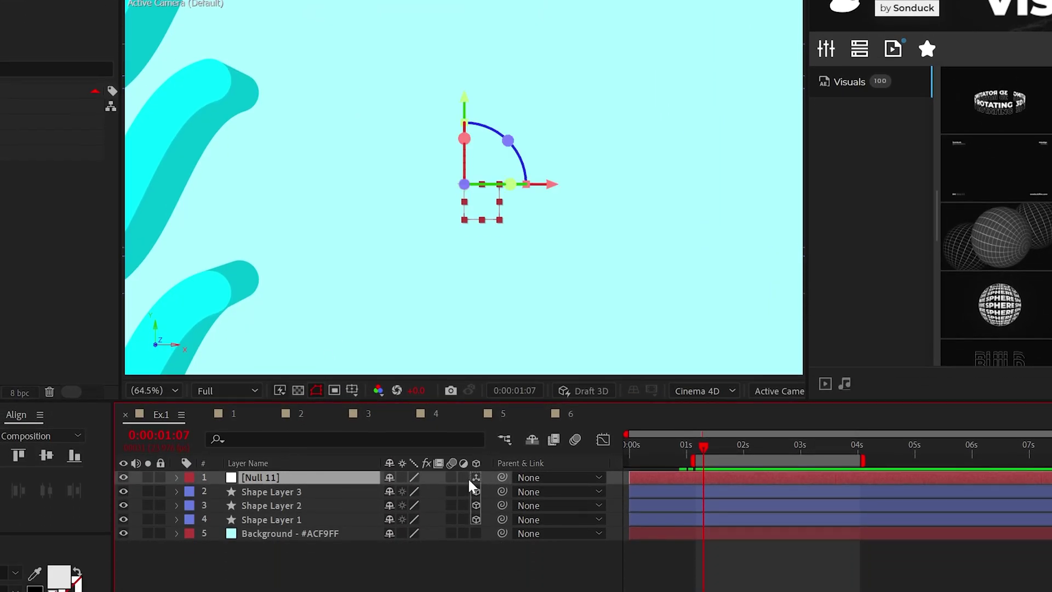
Tilt the three waves with the null's X Rotation and animate its Z Rotation to swirl them
{"action": "left_click", "coordinate": [307, 491]}
{"action": "left_click", "coordinate": [287, 520], "text": "shift"}
{"action": "left_click", "coordinate": [299, 474]}
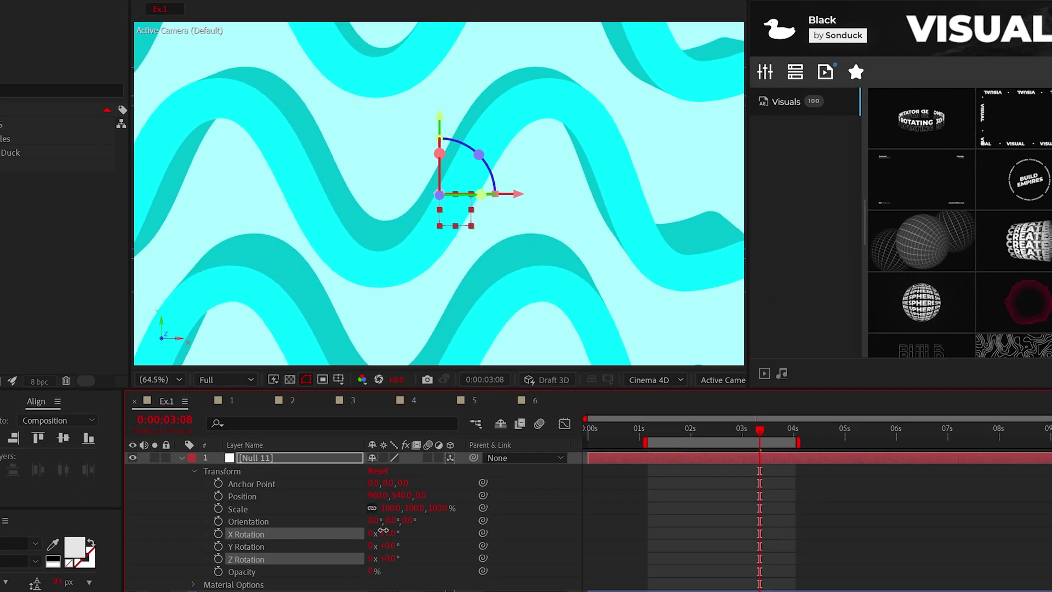
{"action": "left_click_drag", "start_coordinate": [382, 530], "coordinate": [368, 554]}
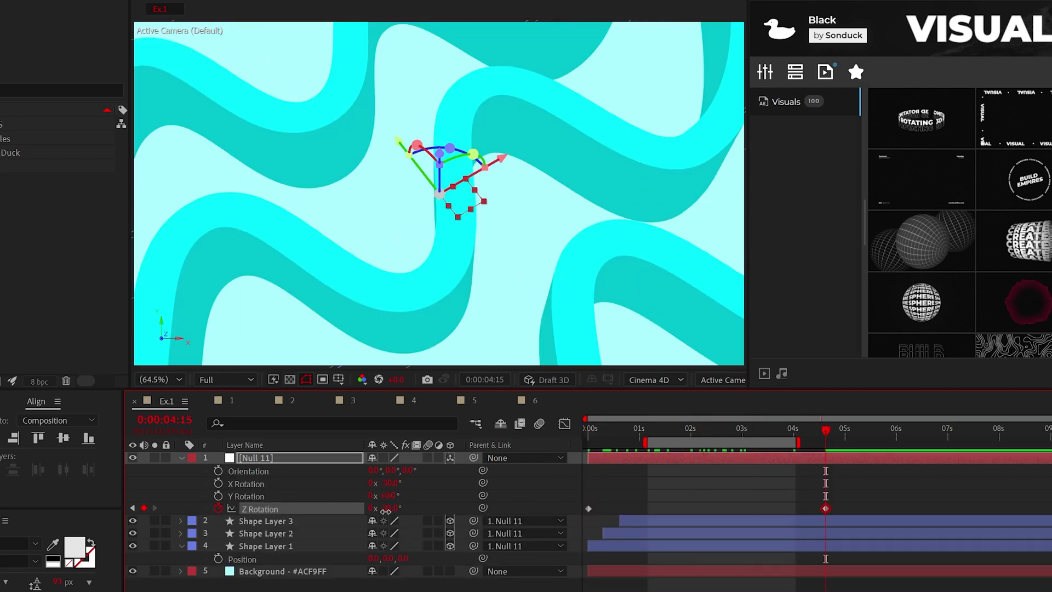
{"action": "left_click_drag", "start_coordinate": [385, 511], "coordinate": [370, 511]}
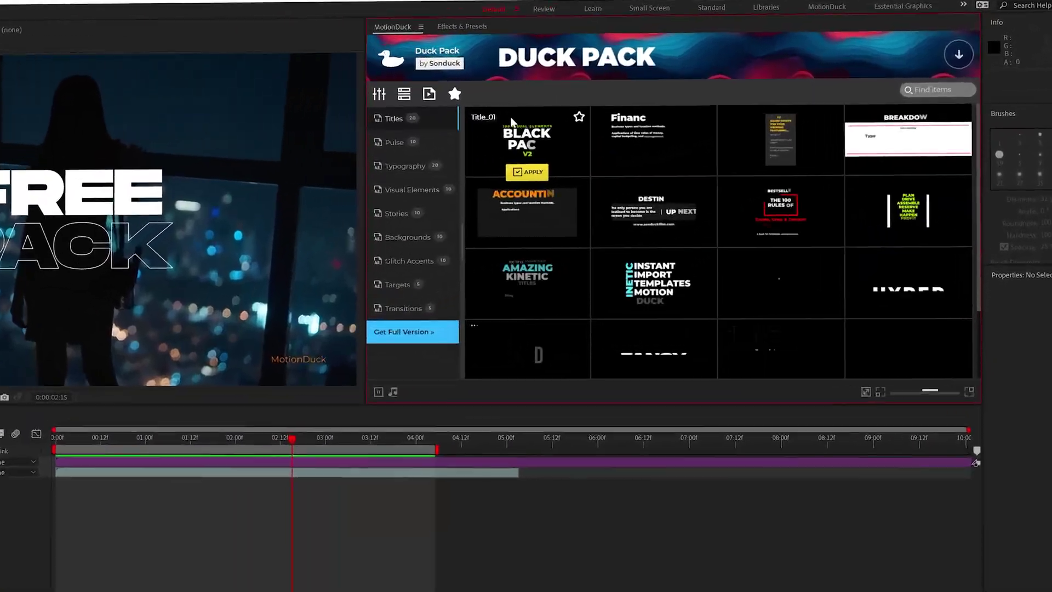
{"action": "left_click", "coordinate": [385, 143]}
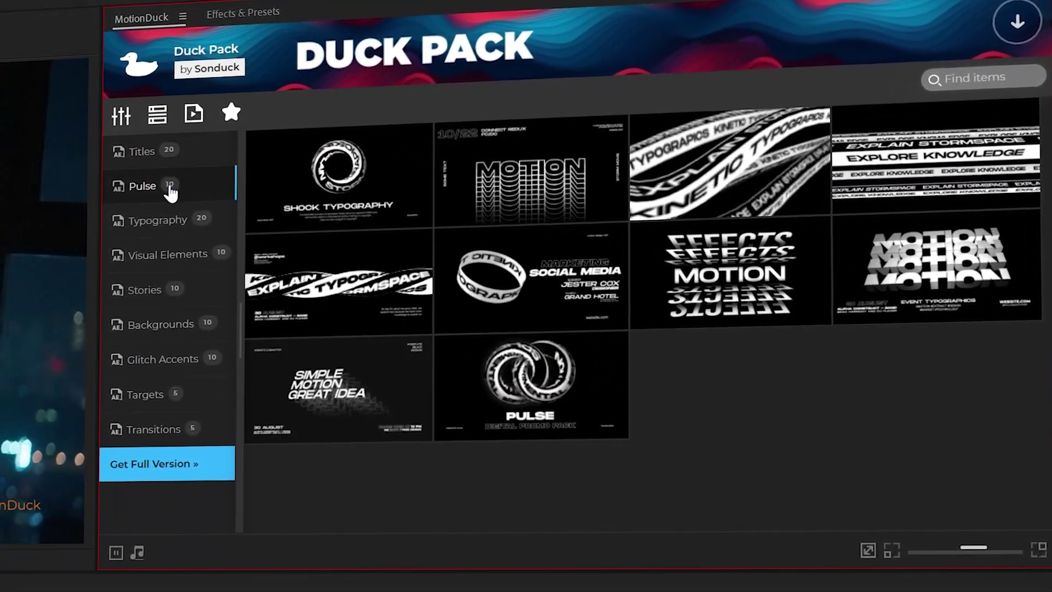
{"action": "left_click", "coordinate": [159, 220]}
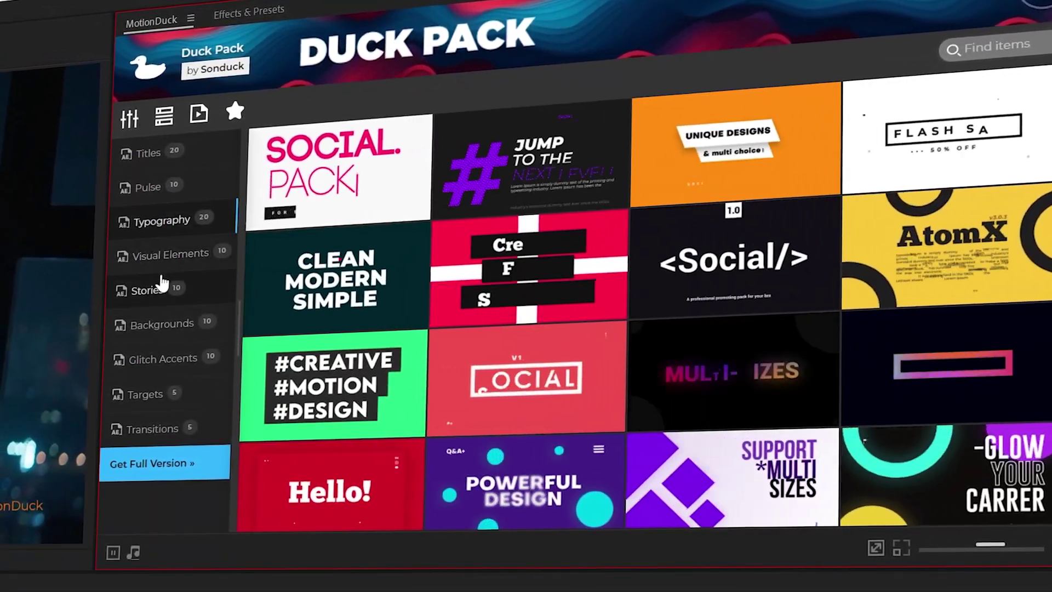
{"action": "left_click", "coordinate": [148, 152]}
{"action": "scroll", "coordinate": [483, 238], "scroll_direction": "down", "scroll_amount": 5}
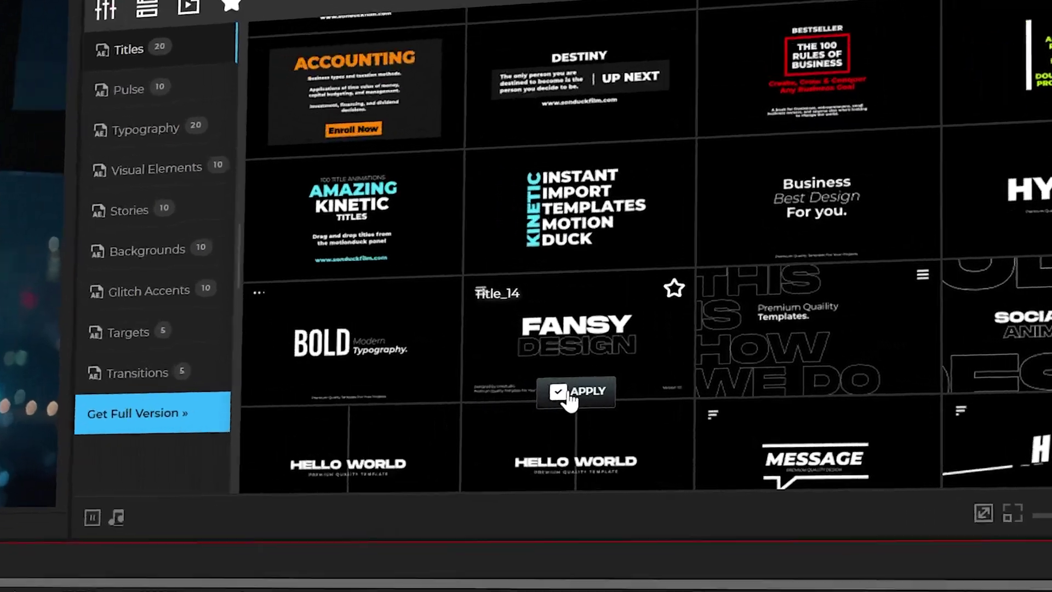
{"action": "left_click", "coordinate": [581, 383]}
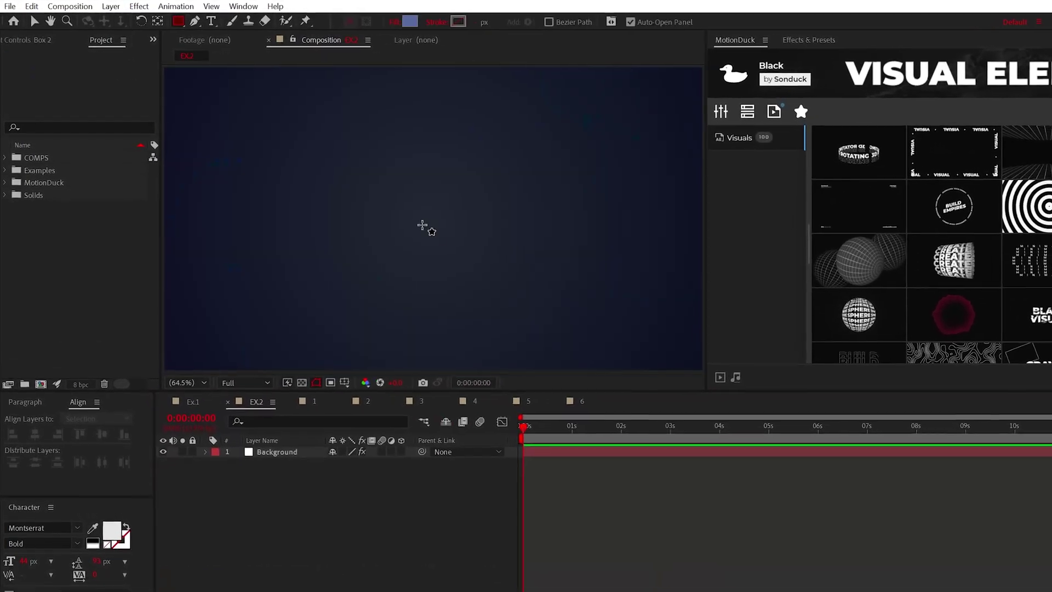
Draw a blue square at the comp centre, make it 3D, and set Extrusion Depth to 200
{"action": "left_click_drag", "start_coordinate": [417, 195], "coordinate": [465, 247]}
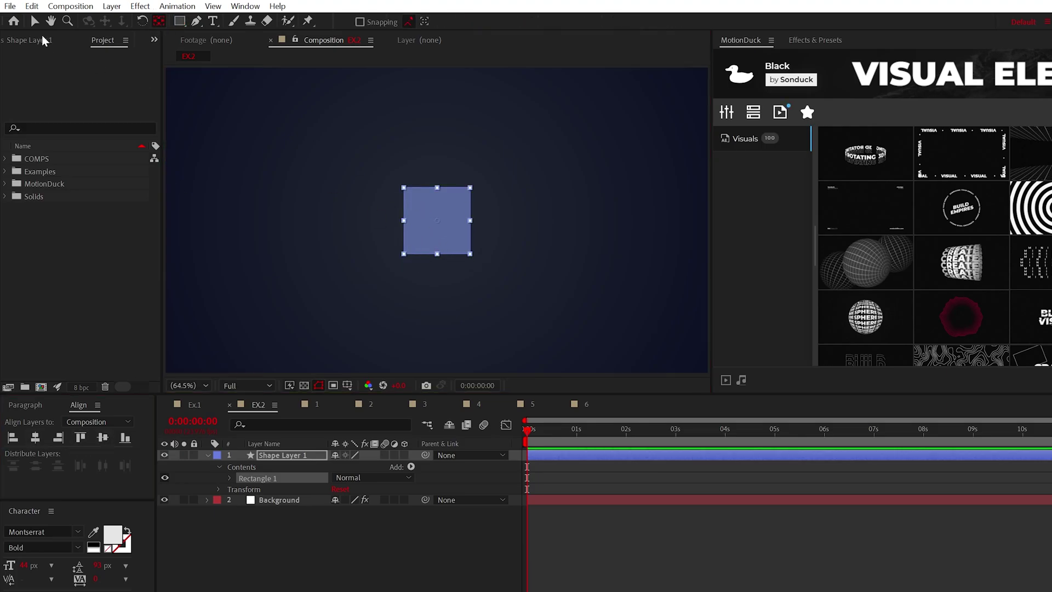
{"action": "left_click", "coordinate": [405, 455]}
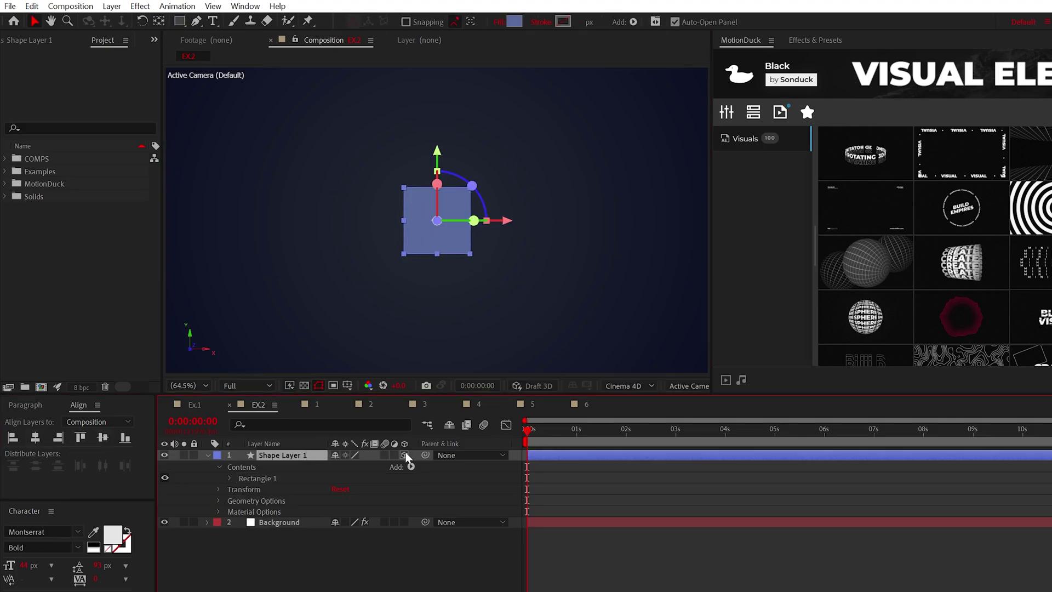
{"action": "left_click", "coordinate": [219, 501]}
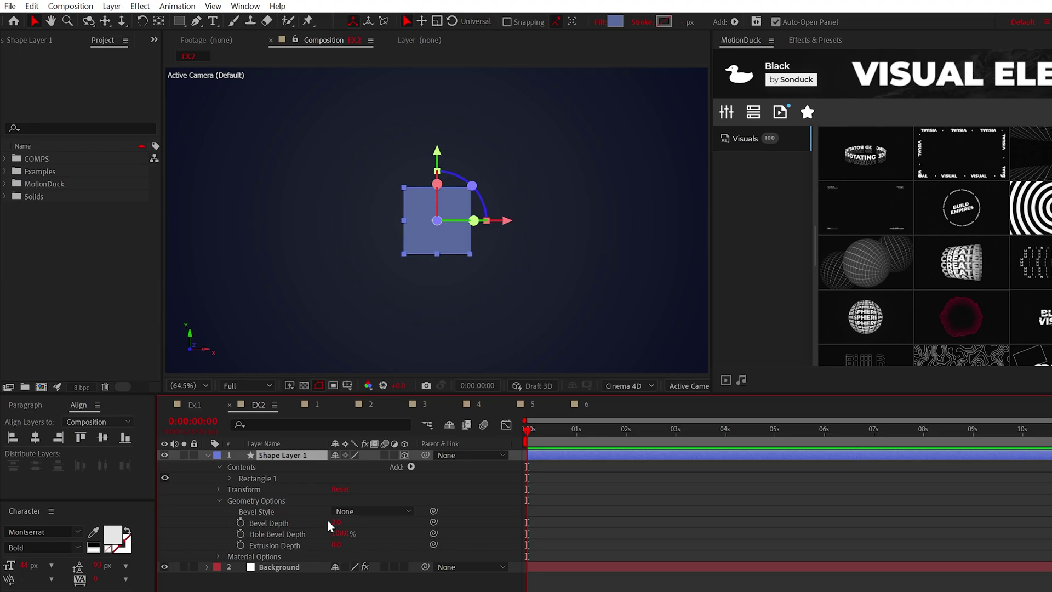
{"action": "type", "text": "200"}
{"action": "left_click", "coordinate": [386, 540]}
{"action": "left_click", "coordinate": [229, 479]}
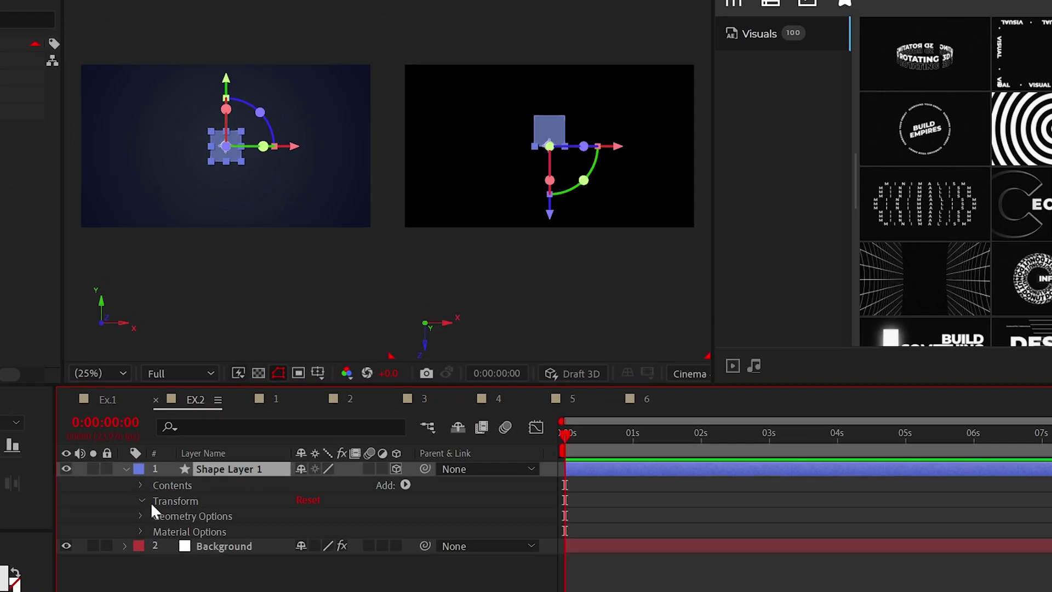
Set the cube's Anchor Point Z to 100 so it pivots about its centre
{"action": "left_click", "coordinate": [192, 475]}
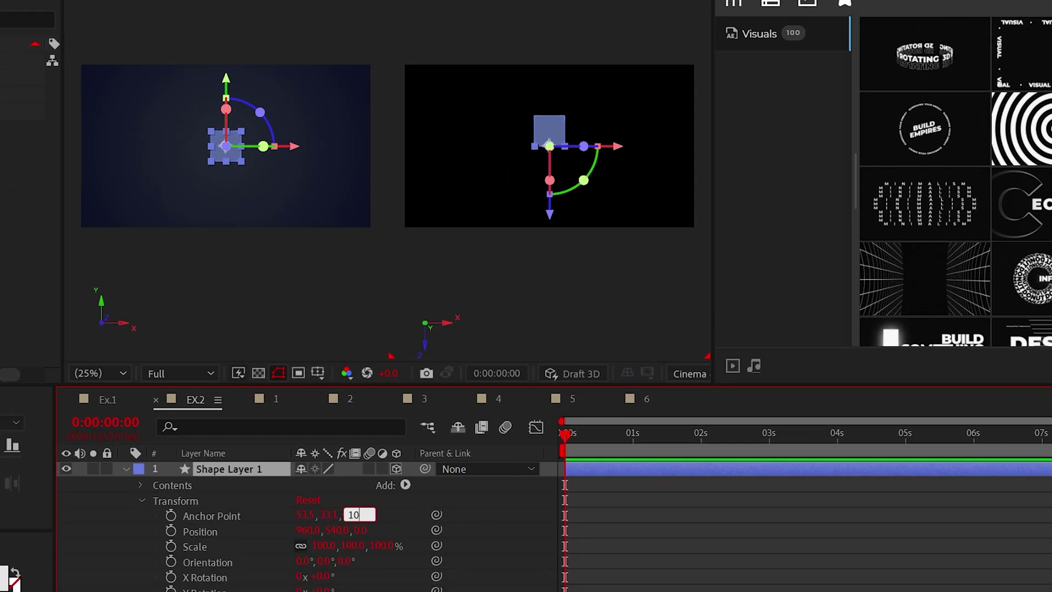
{"action": "type", "text": "0"}
{"action": "left_click", "coordinate": [486, 510]}
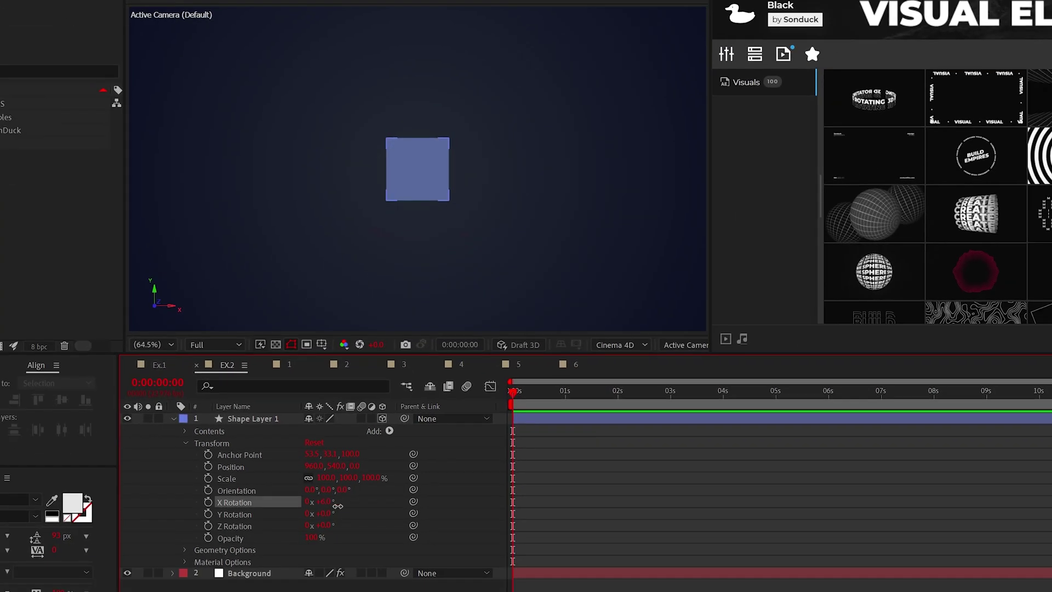
Spin the cube one full revolution on X and scrub the timeline to preview it
{"action": "left_click_drag", "start_coordinate": [325, 502], "coordinate": [390, 520]}
{"action": "key", "text": "ctrl+z"}
{"action": "key", "text": "ctrl+z"}
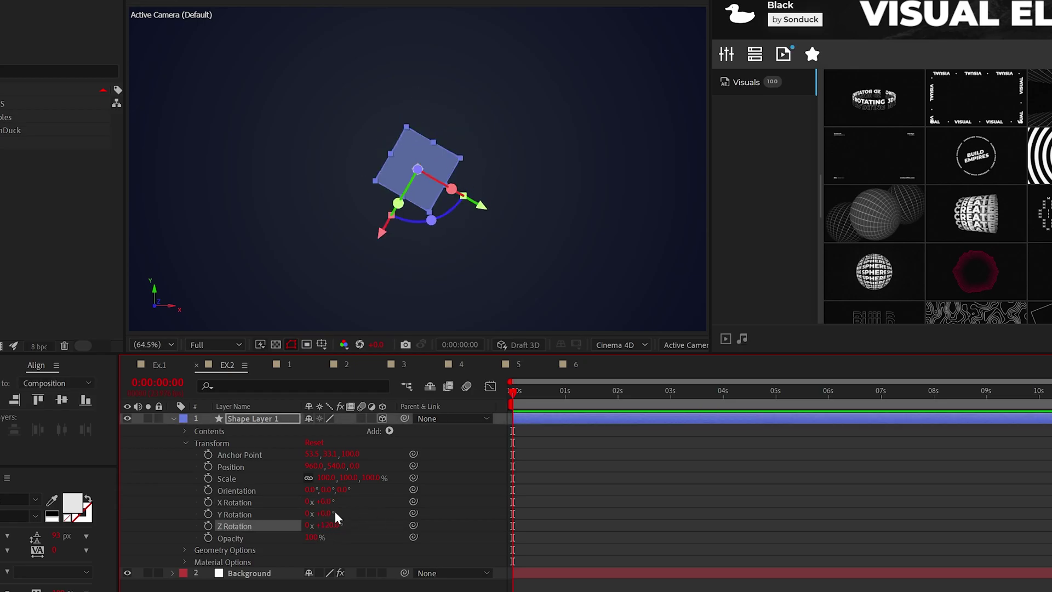
{"action": "key", "text": "ctrl+z"}
{"action": "key", "text": "r"}
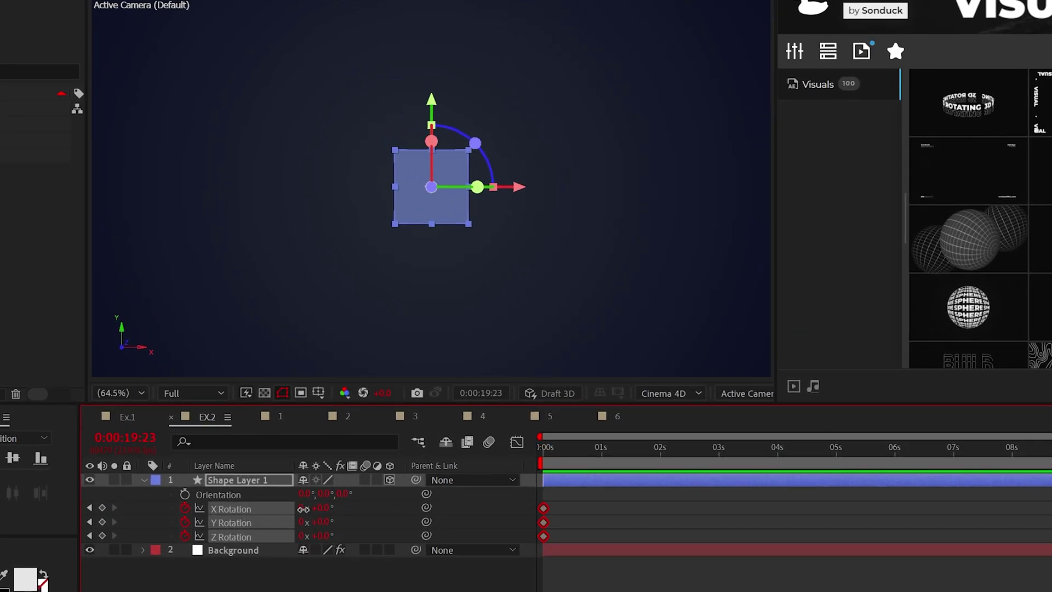
{"action": "left_click_drag", "start_coordinate": [303, 509], "coordinate": [301, 531]}
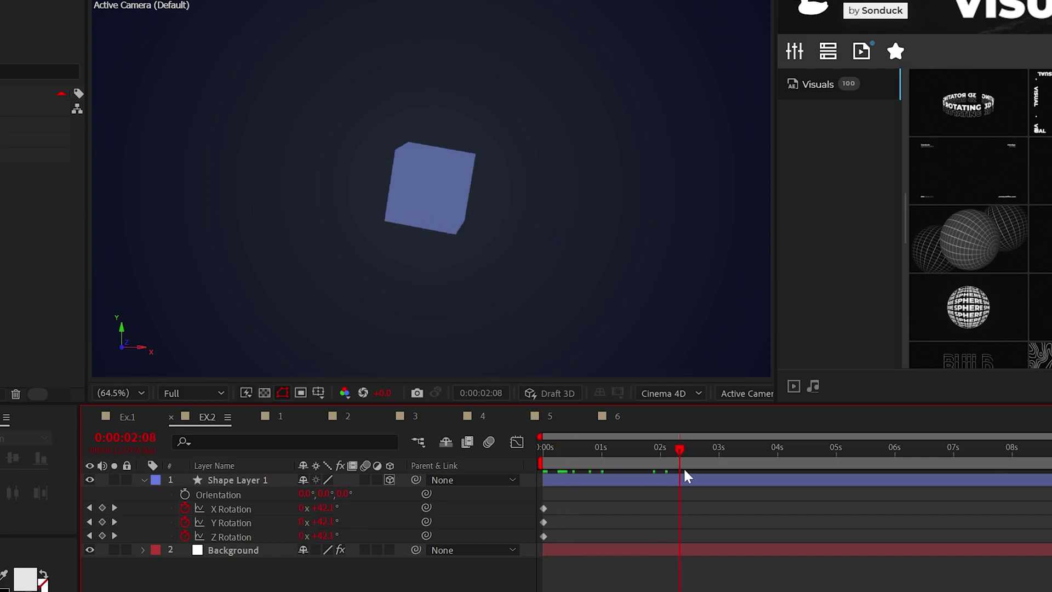
{"action": "left_click_drag", "start_coordinate": [770, 484], "coordinate": [878, 493]}
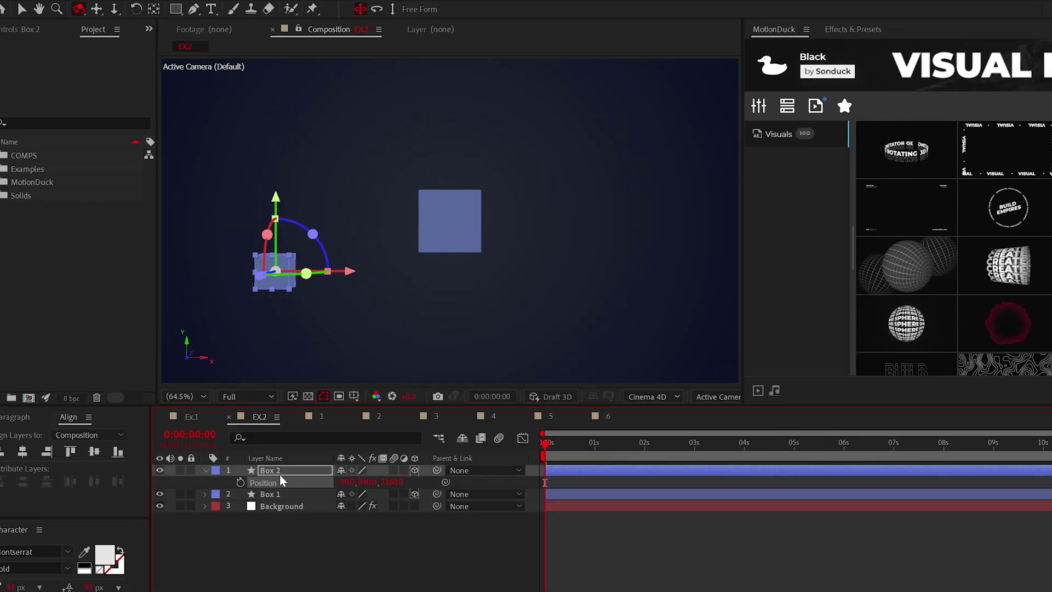
Duplicate the box twice to create Box 3 and Box 4
{"action": "key", "text": "ctrl+d"}
{"action": "key", "text": "ctrl+d"}
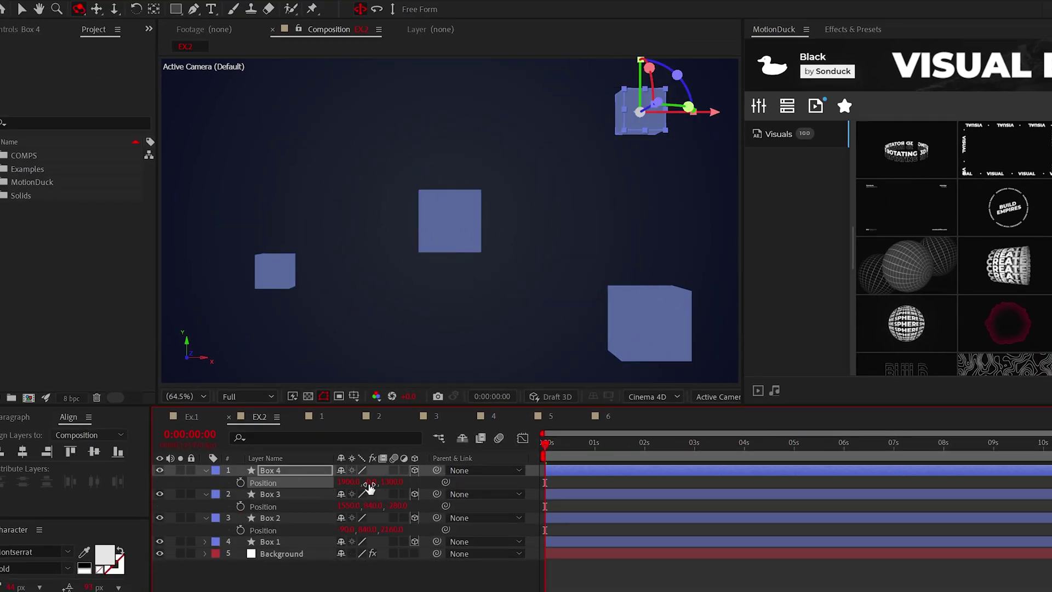
{"action": "key", "text": "ctrl+d"}
{"action": "key", "text": "ctrl+d"}
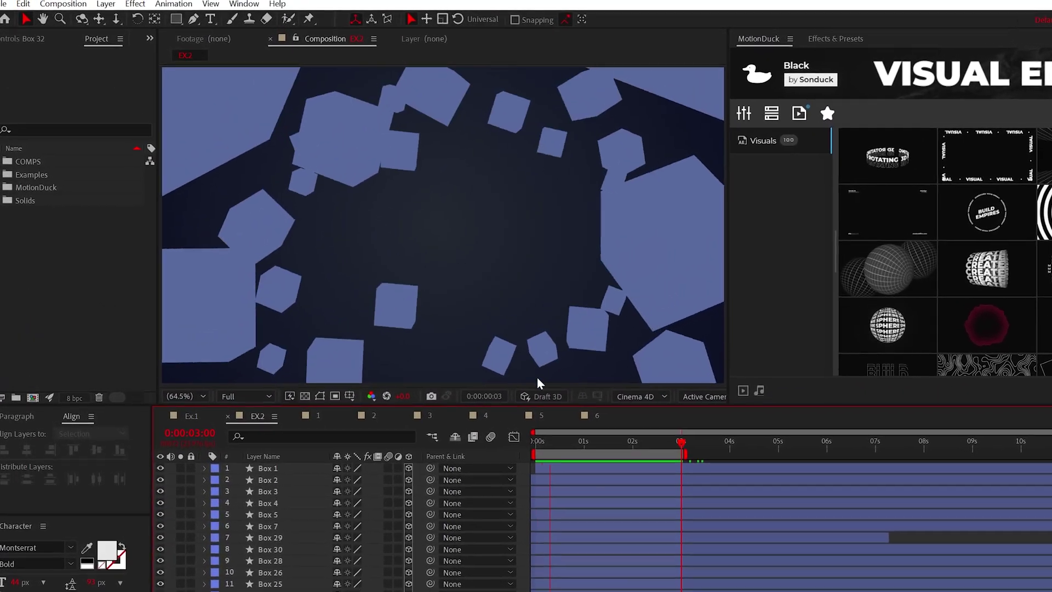
Add a Parallel Light and slide it off to the left of the scene
{"action": "left_click", "coordinate": [110, 5]}
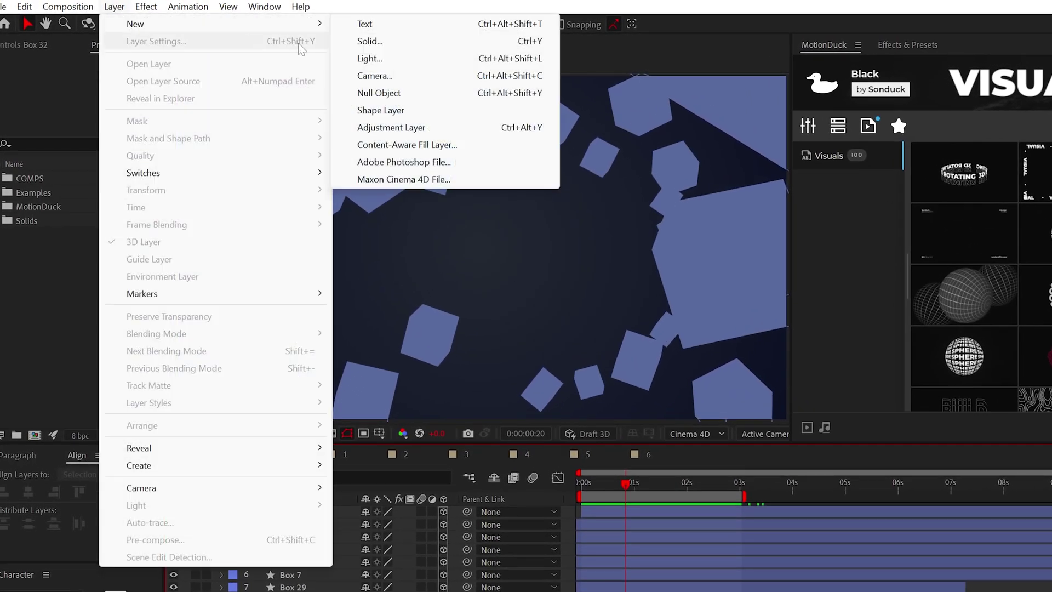
{"action": "left_click", "coordinate": [382, 59]}
{"action": "left_click", "coordinate": [154, 121]}
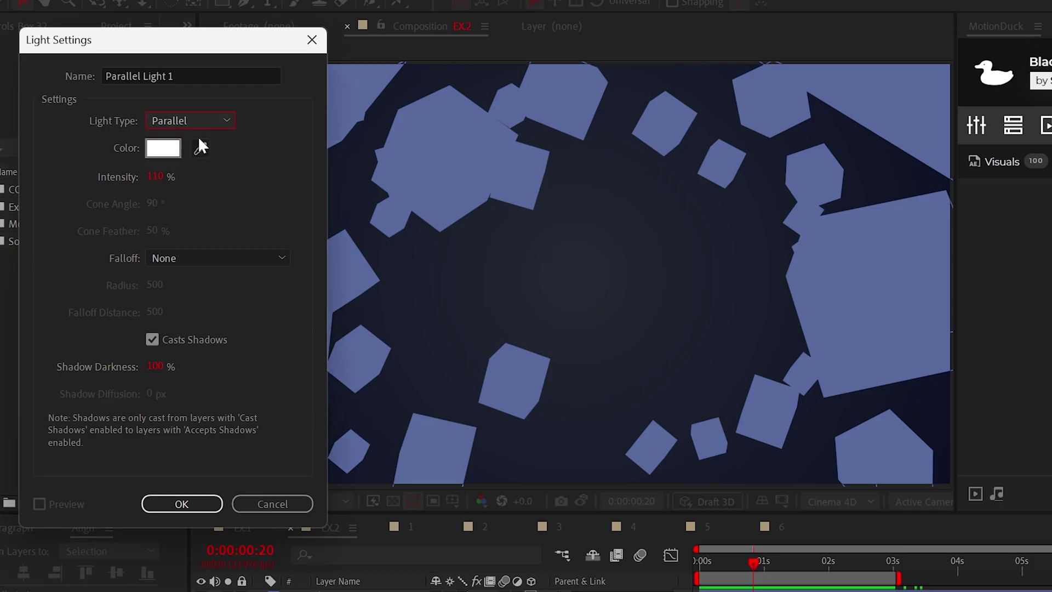
{"action": "left_click", "coordinate": [175, 504]}
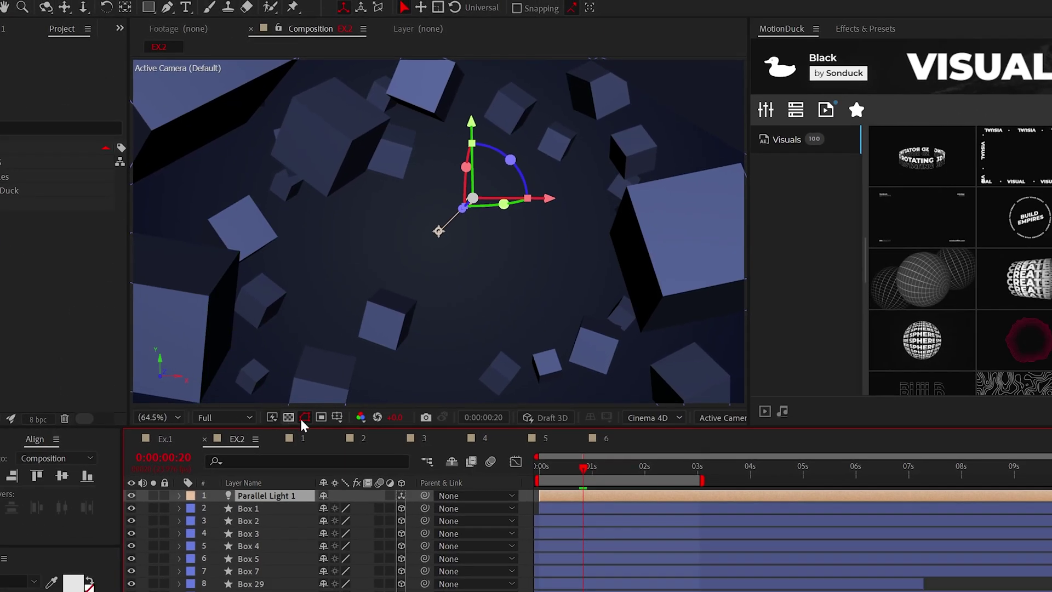
{"action": "key", "text": "p"}
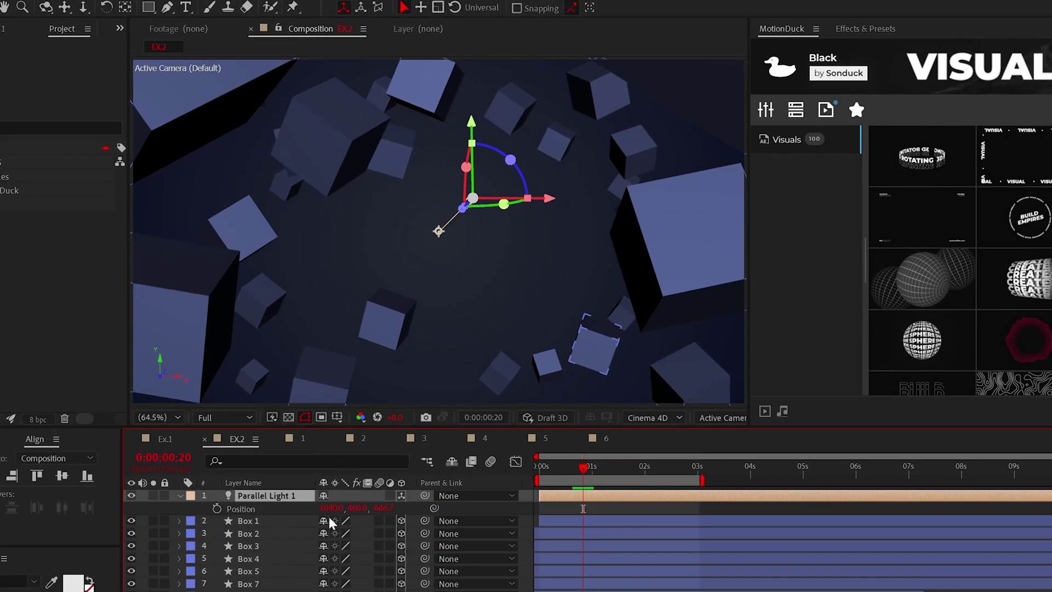
{"action": "left_click_drag", "start_coordinate": [319, 508], "coordinate": [316, 512]}
{"action": "key", "text": "comma"}
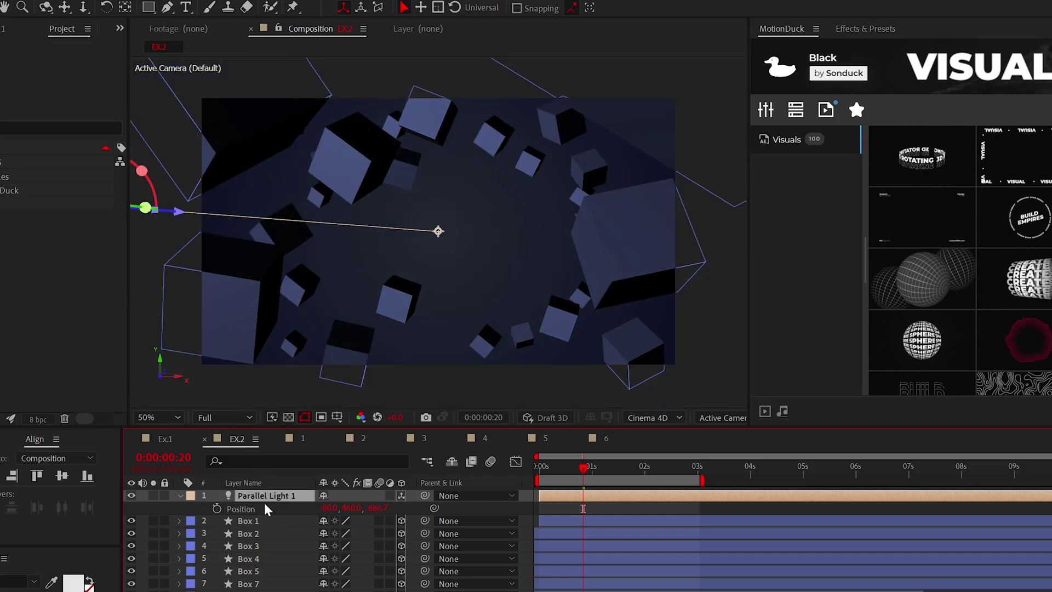
Duplicate the light, move Parallel Light 1 back right, and lower its Intensity to about 80%
{"action": "key", "text": "ctrl+d"}
{"action": "left_click_drag", "start_coordinate": [323, 520], "coordinate": [505, 526]}
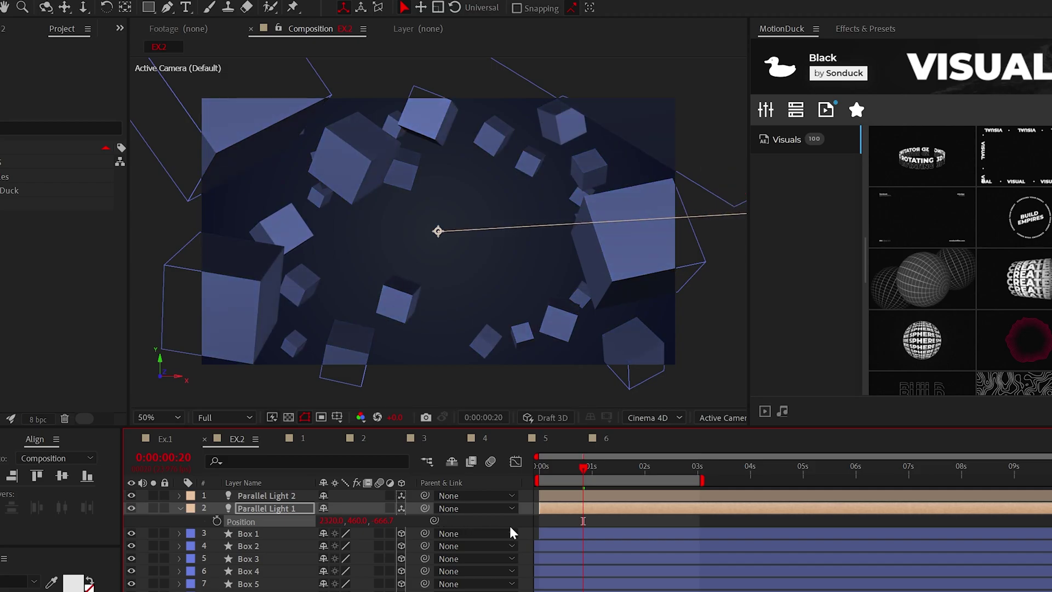
{"action": "left_click", "coordinate": [180, 508]}
{"action": "left_click", "coordinate": [180, 507]}
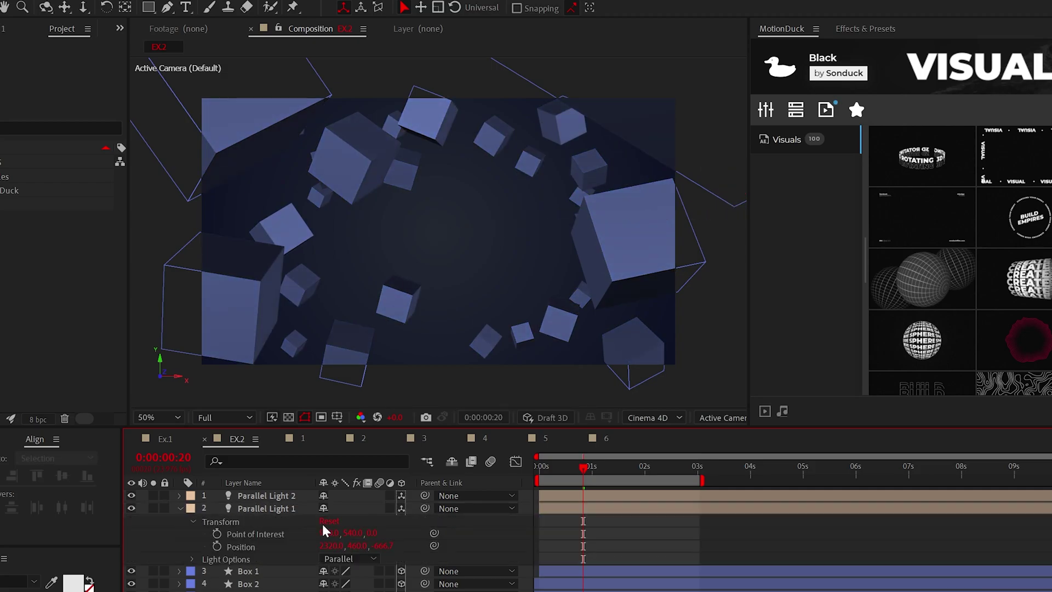
{"action": "left_click", "coordinate": [193, 559]}
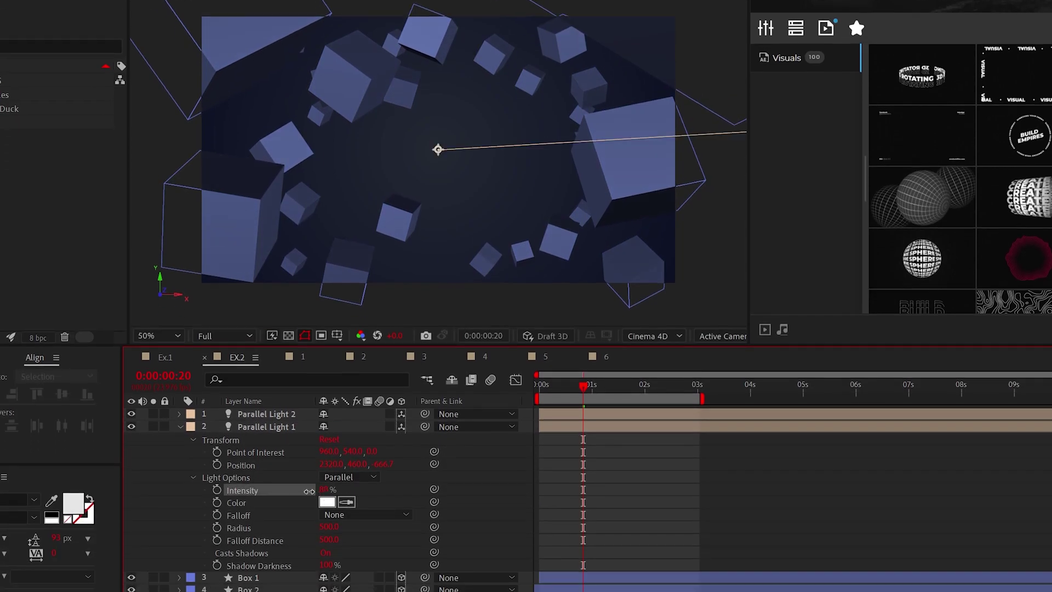
{"action": "left_click_drag", "start_coordinate": [309, 491], "coordinate": [304, 491]}
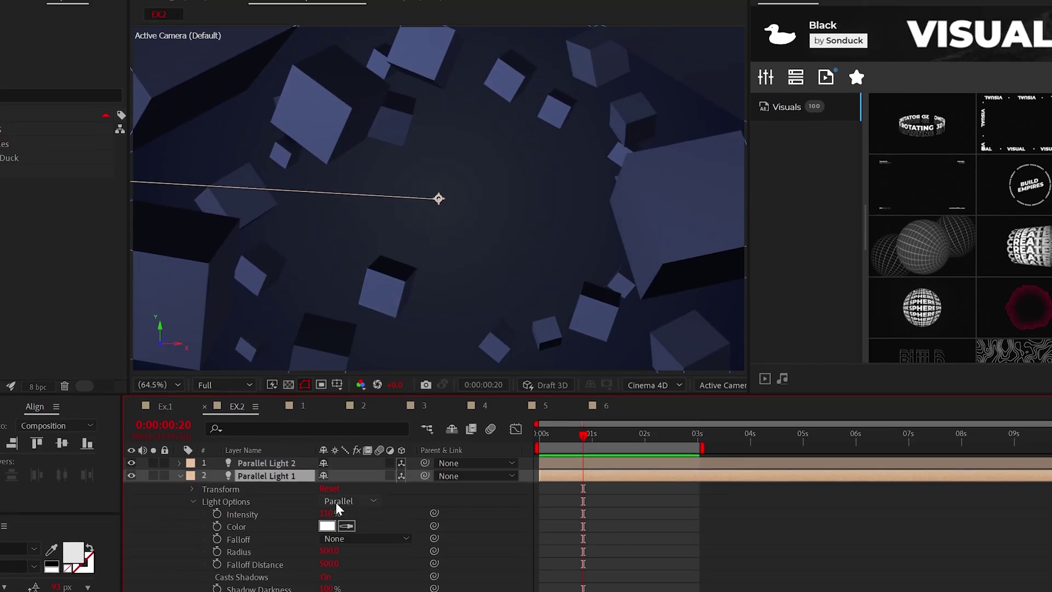
{"action": "left_click", "coordinate": [349, 451]}
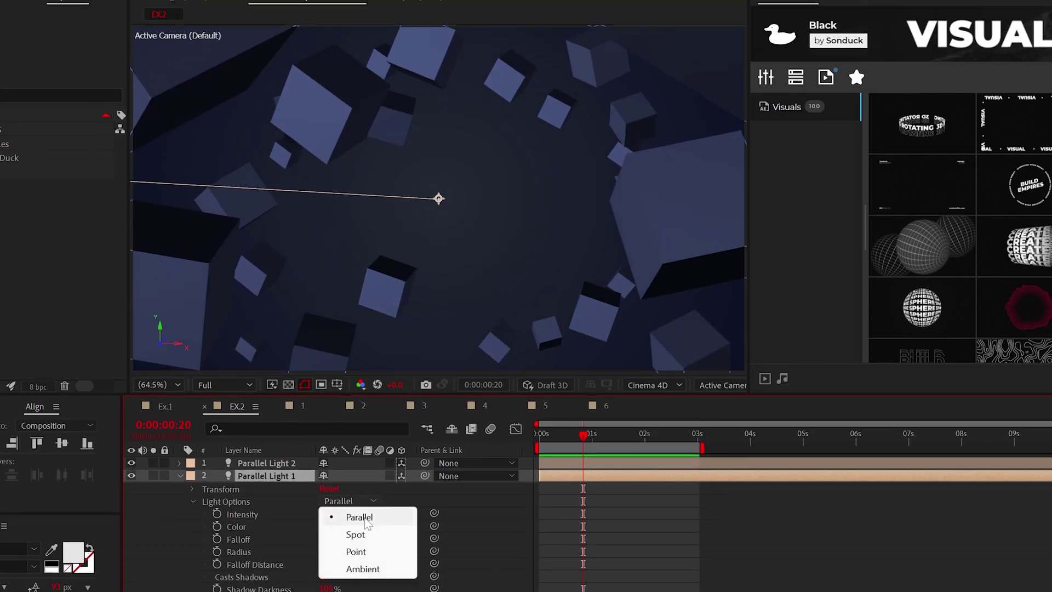
{"action": "left_click", "coordinate": [365, 535]}
{"action": "left_click", "coordinate": [378, 500]}
{"action": "left_click", "coordinate": [356, 551]}
{"action": "left_click", "coordinate": [344, 501]}
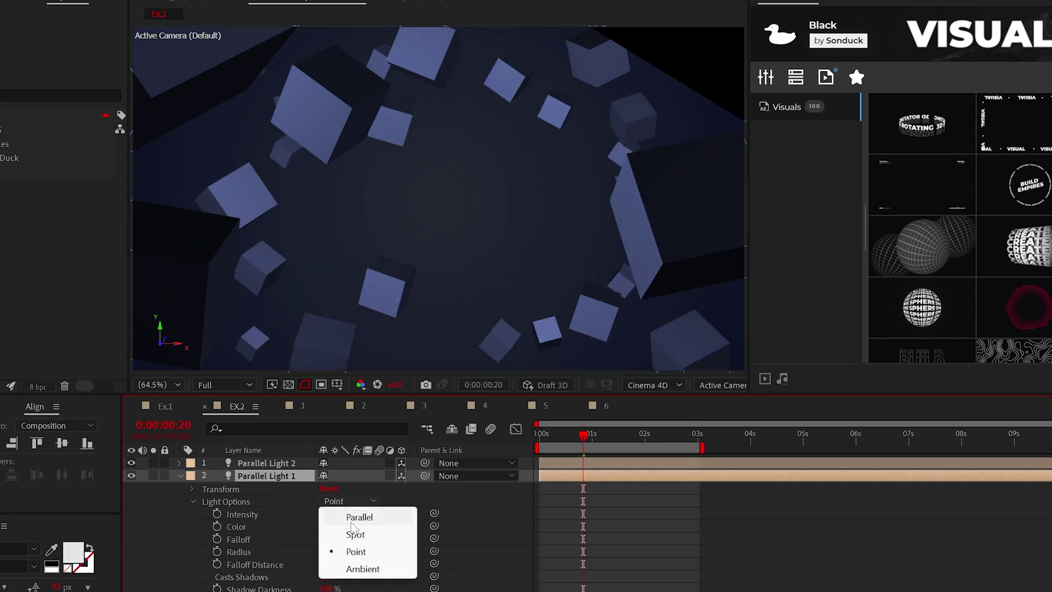
{"action": "left_click", "coordinate": [358, 517]}
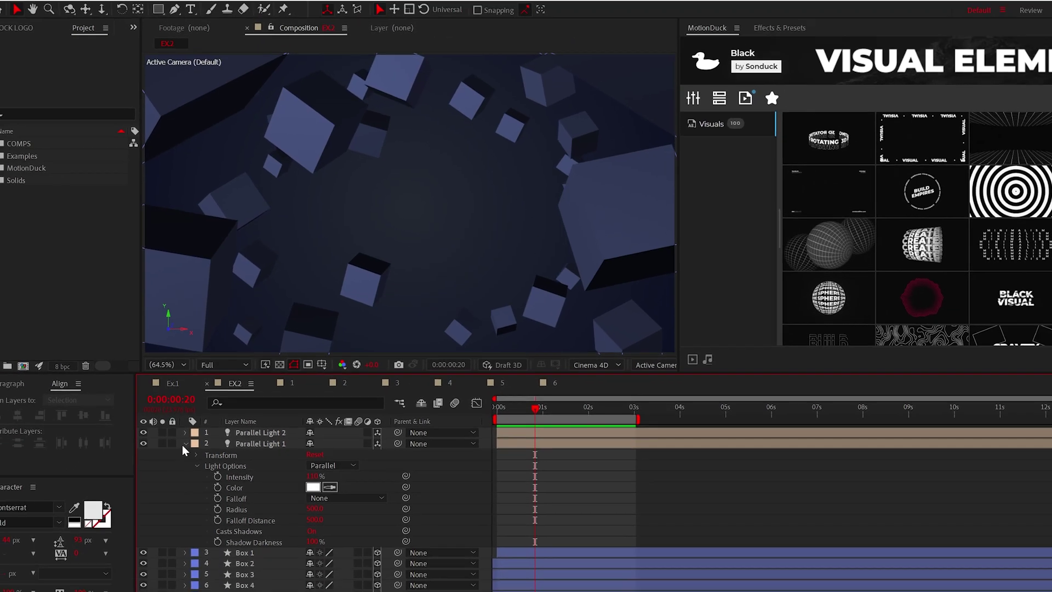
Add a new camera, Camera 1, to the EX2 composition with its default settings
{"action": "left_click", "coordinate": [180, 476]}
{"action": "left_click", "coordinate": [72, 0]}
{"action": "mouse_move", "coordinate": [107, 19]}
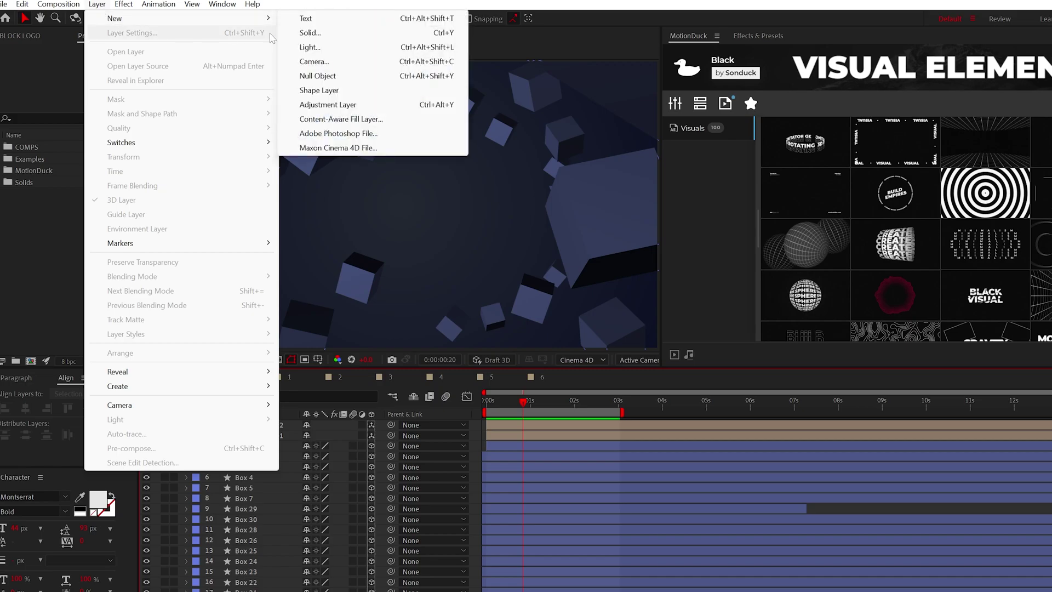
{"action": "left_click", "coordinate": [326, 63]}
{"action": "left_click", "coordinate": [542, 429]}
Keyframe Camera 1's Point of Interest at 0s and dolly it forward into the cubes
{"action": "left_click", "coordinate": [185, 425]}
{"action": "left_click", "coordinate": [197, 436]}
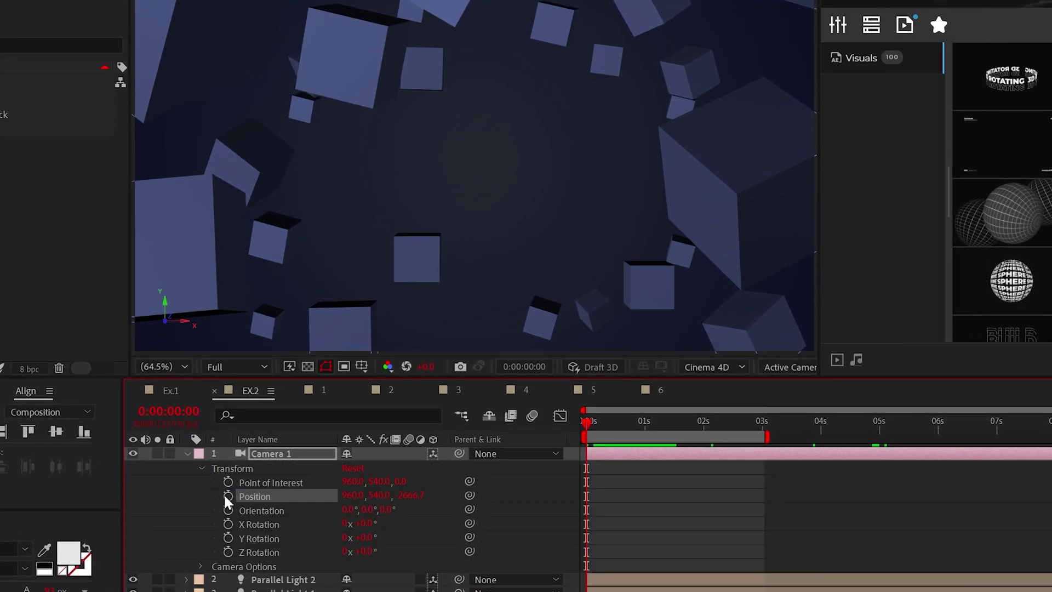
{"action": "left_click", "coordinate": [228, 482]}
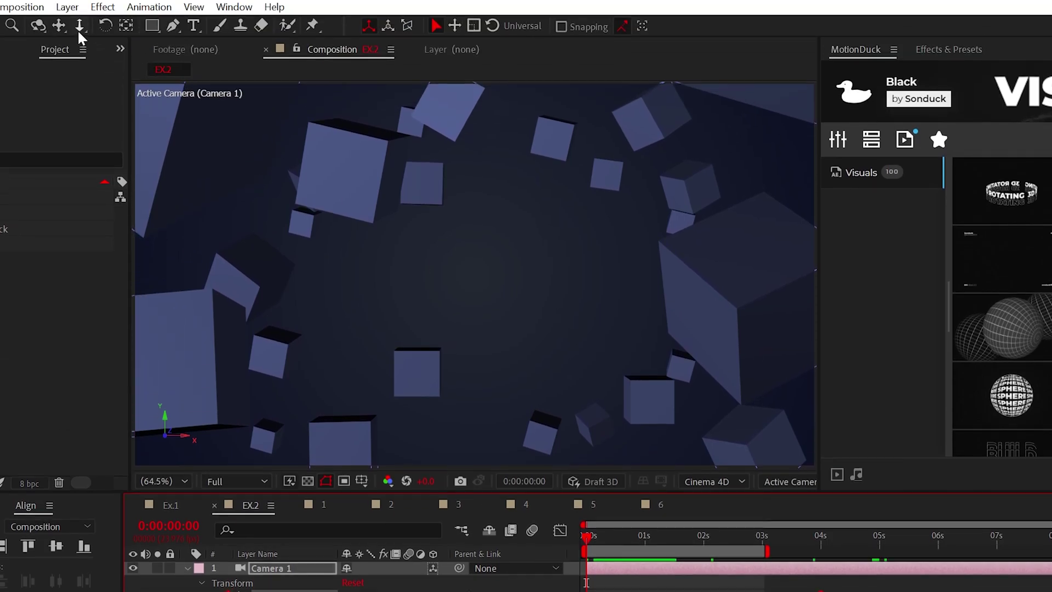
{"action": "left_click_drag", "start_coordinate": [80, 0], "coordinate": [159, 0]}
{"action": "left_click_drag", "start_coordinate": [487, 280], "coordinate": [487, 252]}
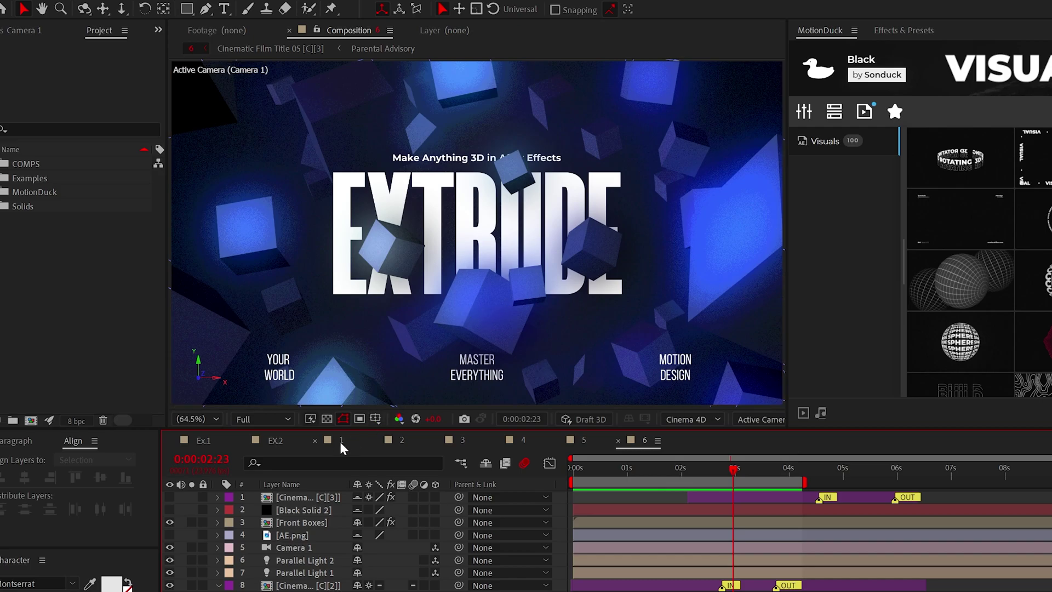
Return to the EX2 composition and add an adjustment layer on top
{"action": "left_click", "coordinate": [279, 441]}
{"action": "left_click", "coordinate": [110, 7]}
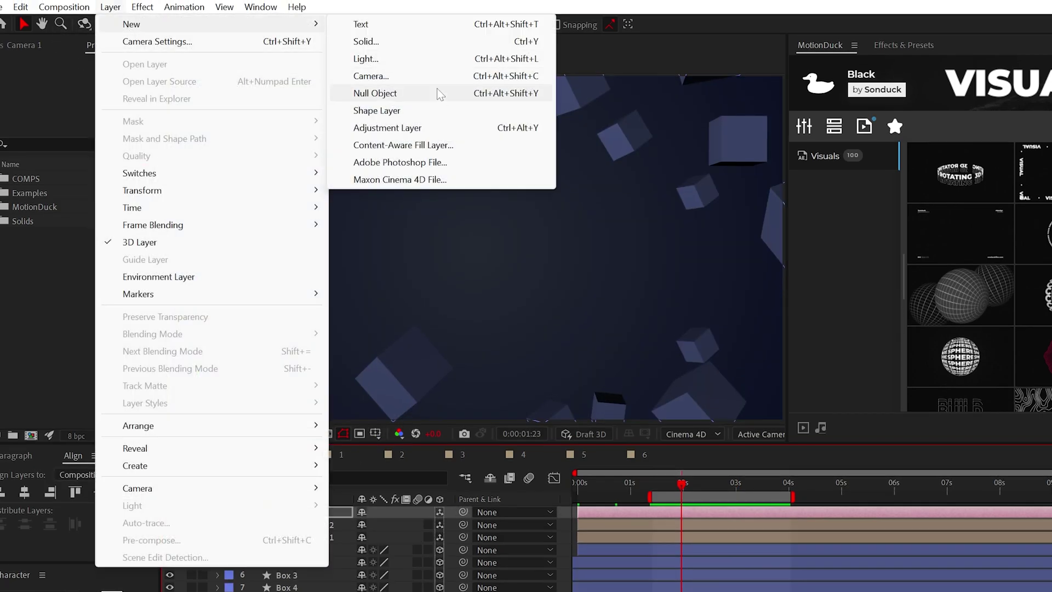
{"action": "left_click", "coordinate": [384, 127]}
Apply Noise to the adjustment layer with Use Color Noise turned off
{"action": "left_click", "coordinate": [142, 6]}
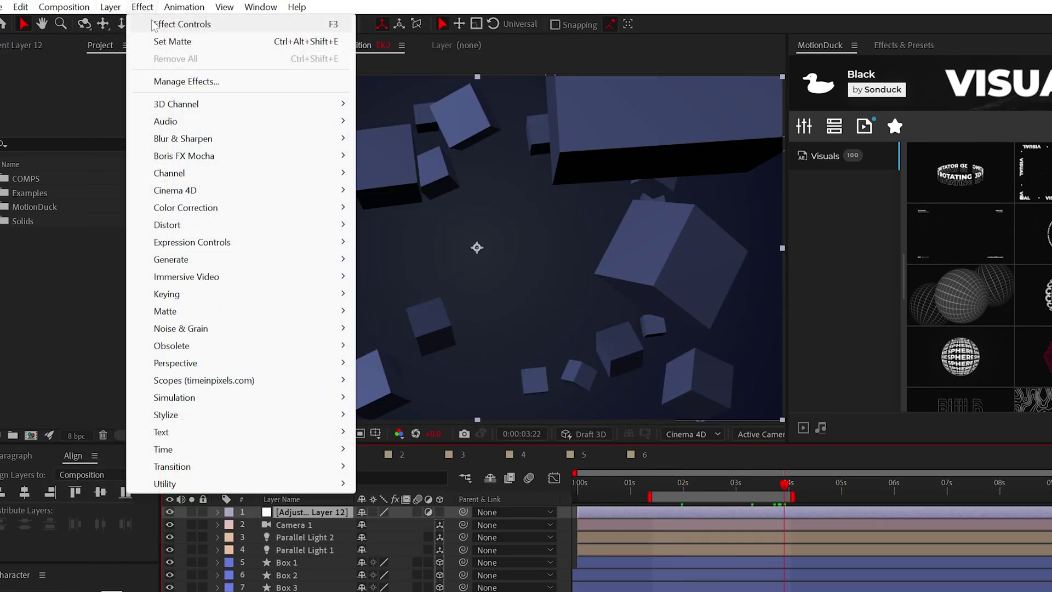
{"action": "mouse_move", "coordinate": [307, 328]}
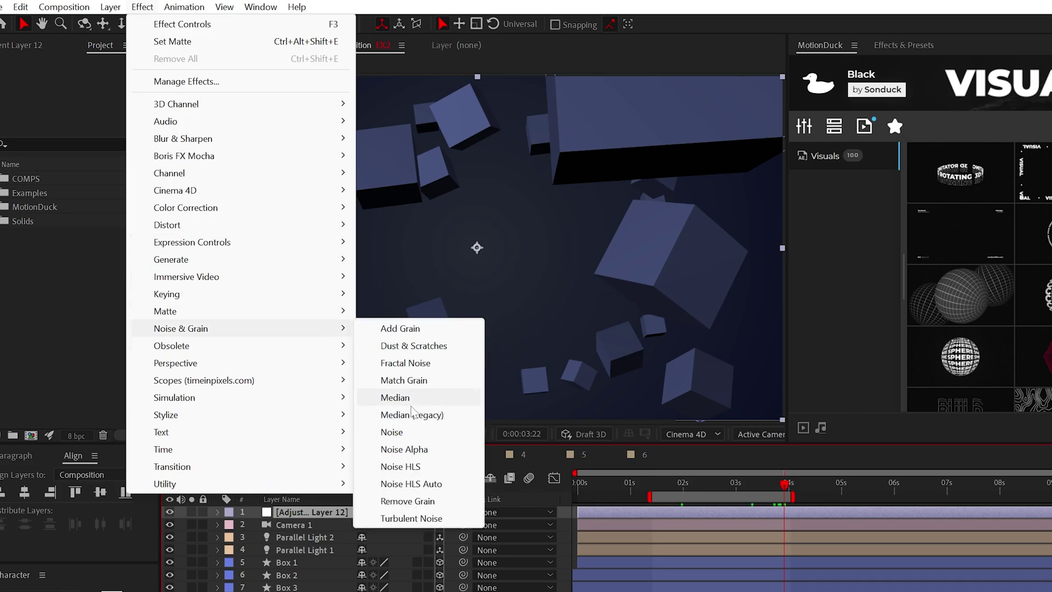
{"action": "left_click", "coordinate": [392, 432]}
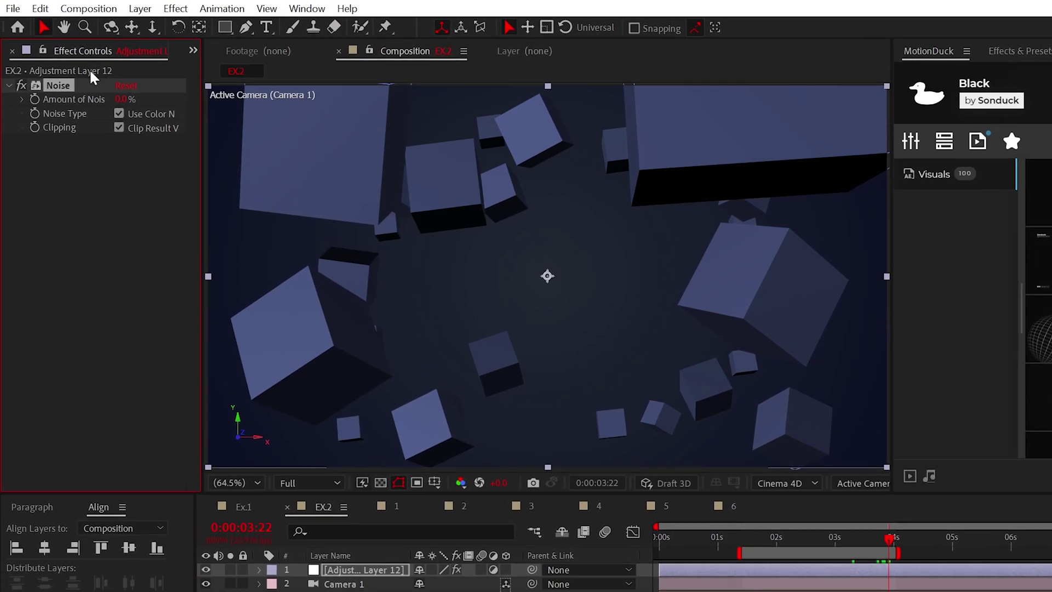
{"action": "left_click", "coordinate": [118, 113]}
{"action": "left_click", "coordinate": [175, 8]}
Apply Glow to the adjustment layer and lower its threshold to 27.8%
{"action": "mouse_move", "coordinate": [219, 461]}
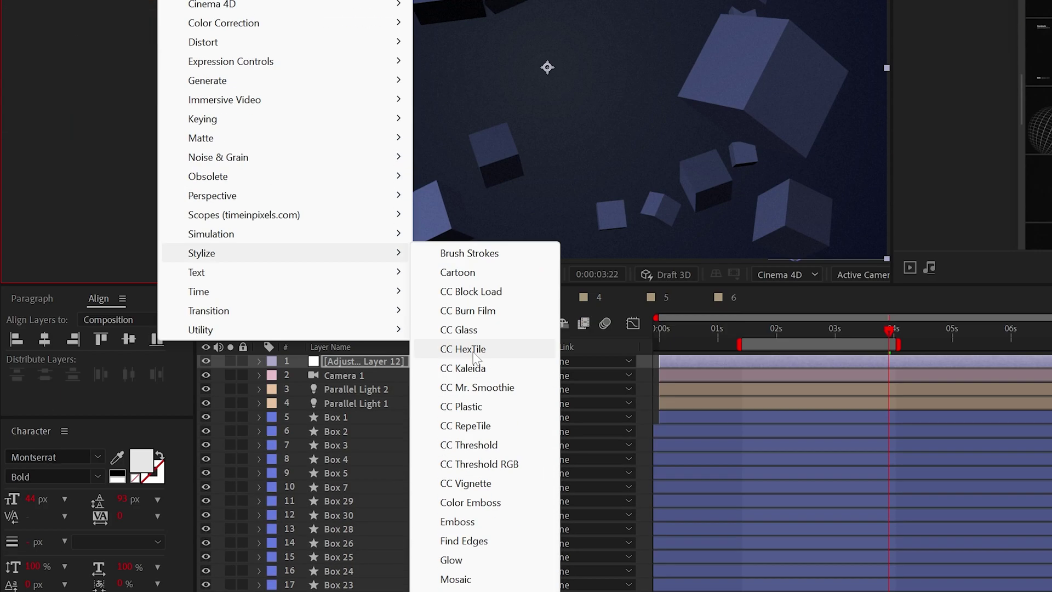
{"action": "left_click", "coordinate": [452, 559]}
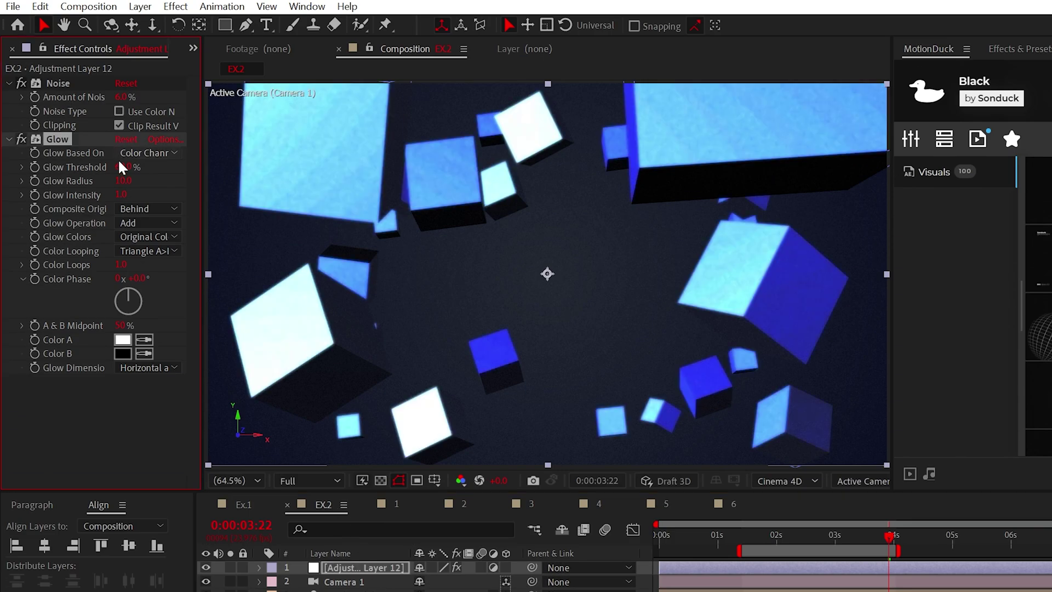
{"action": "left_click_drag", "start_coordinate": [66, 168], "coordinate": [53, 168]}
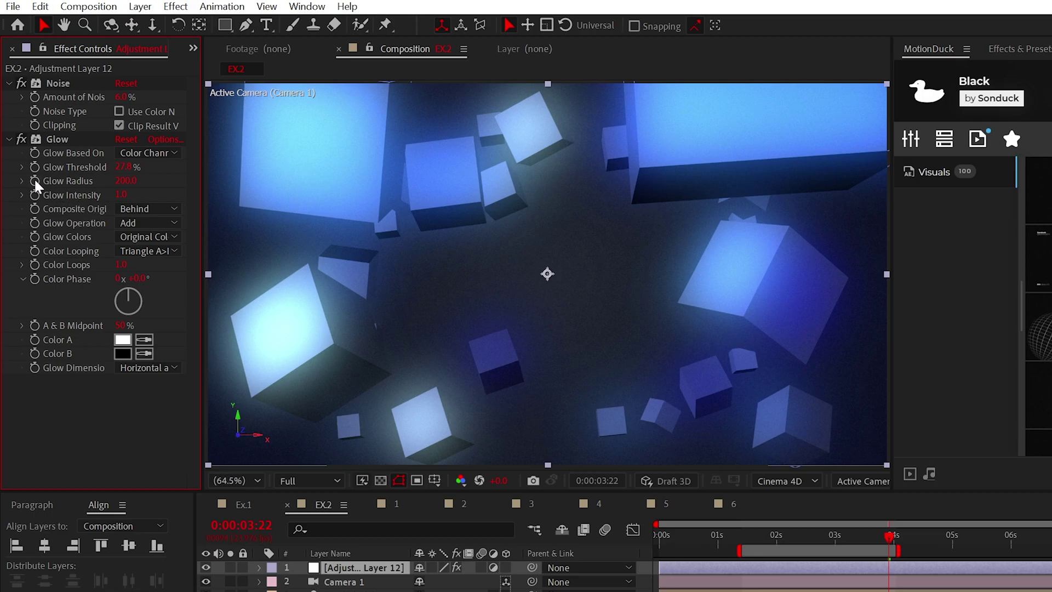
Drive the Glow Radius with a wiggle(2,40) expression
{"action": "key", "text": "e"}
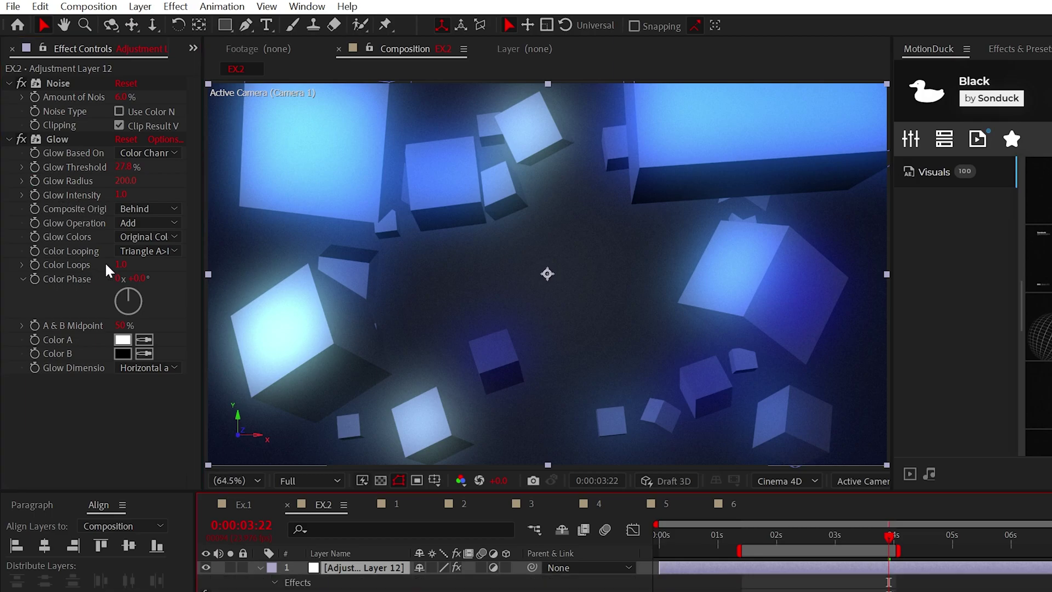
{"action": "type", "text": "e(2,40"}
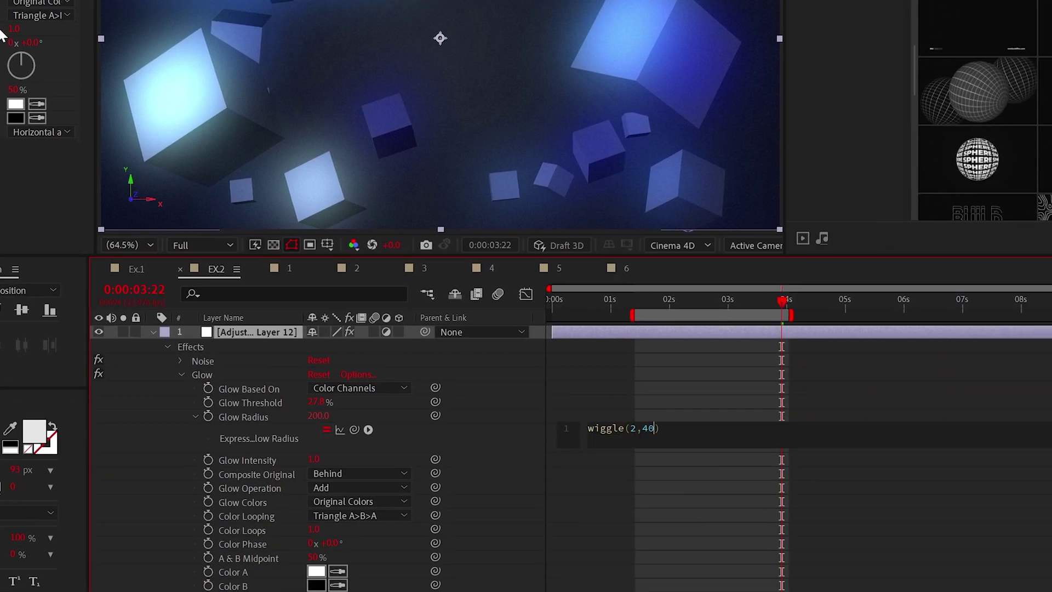
{"action": "left_click", "coordinate": [694, 368]}
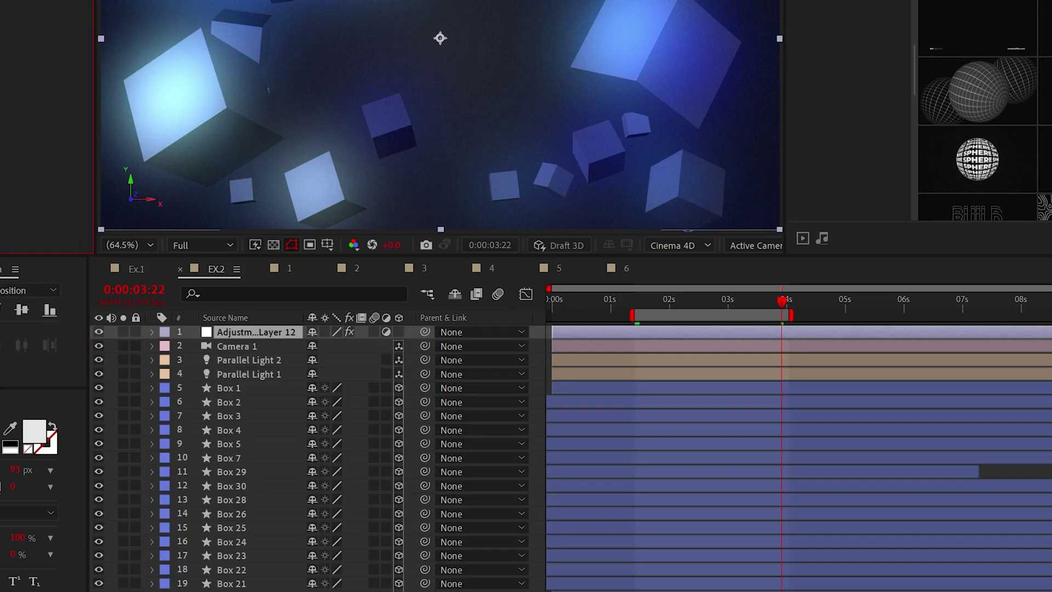
Stack Posterize and Posterize Time effects on the adjustment layer below Noise and Glow
{"action": "left_click", "coordinate": [170, 7]}
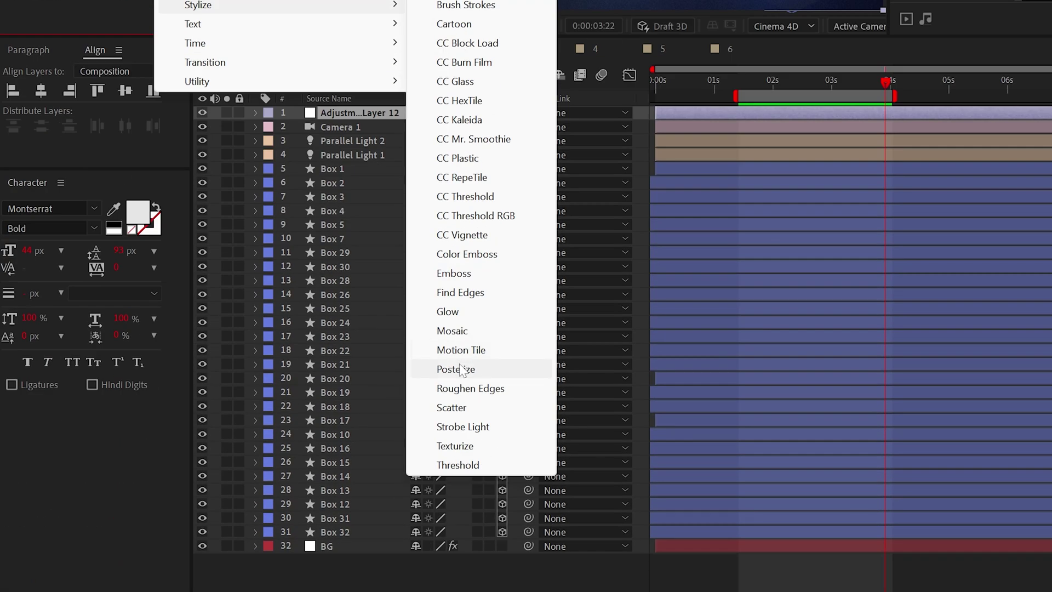
{"action": "left_click", "coordinate": [511, 369]}
{"action": "left_click", "coordinate": [132, 11]}
{"action": "mouse_move", "coordinate": [237, 505]}
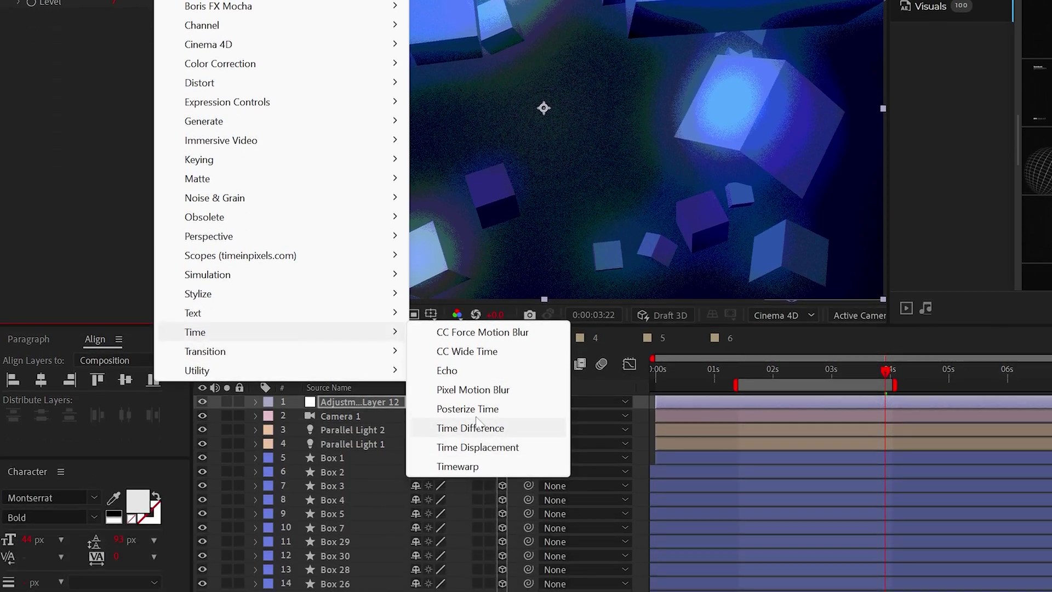
{"action": "left_click", "coordinate": [470, 409]}
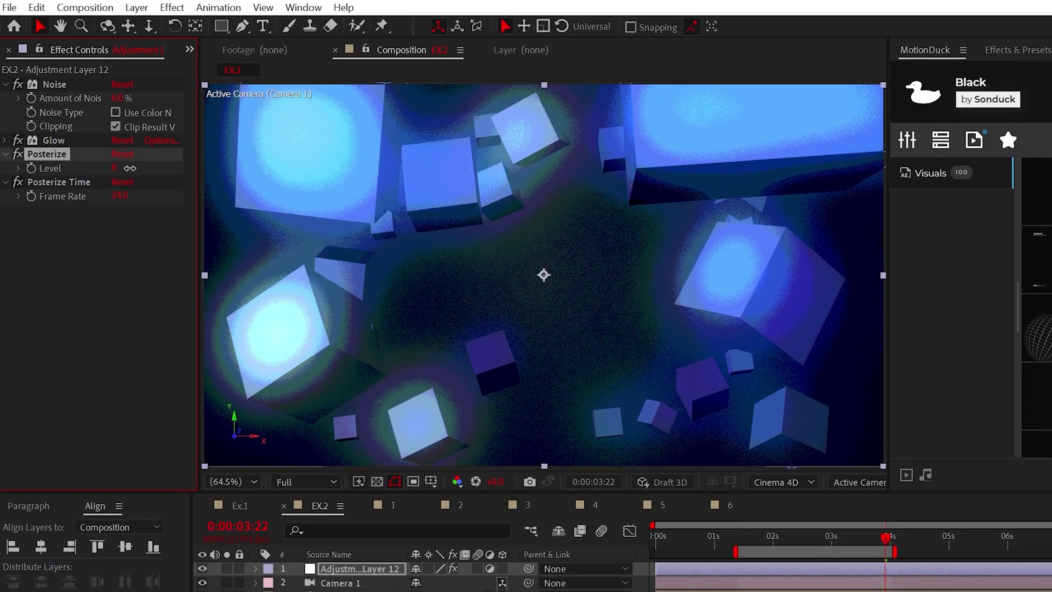
{"action": "left_click", "coordinate": [133, 263]}
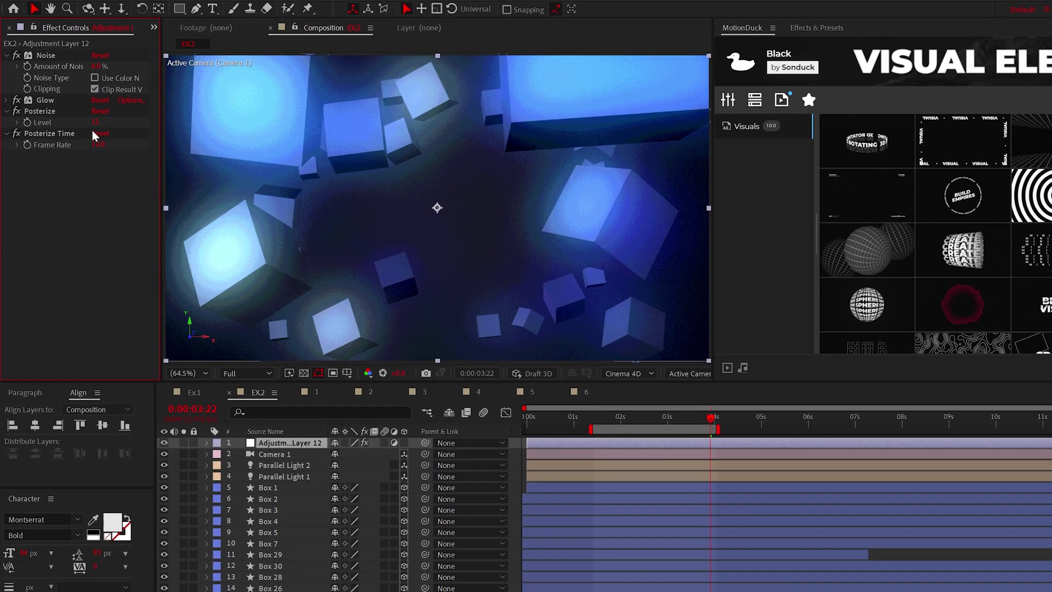